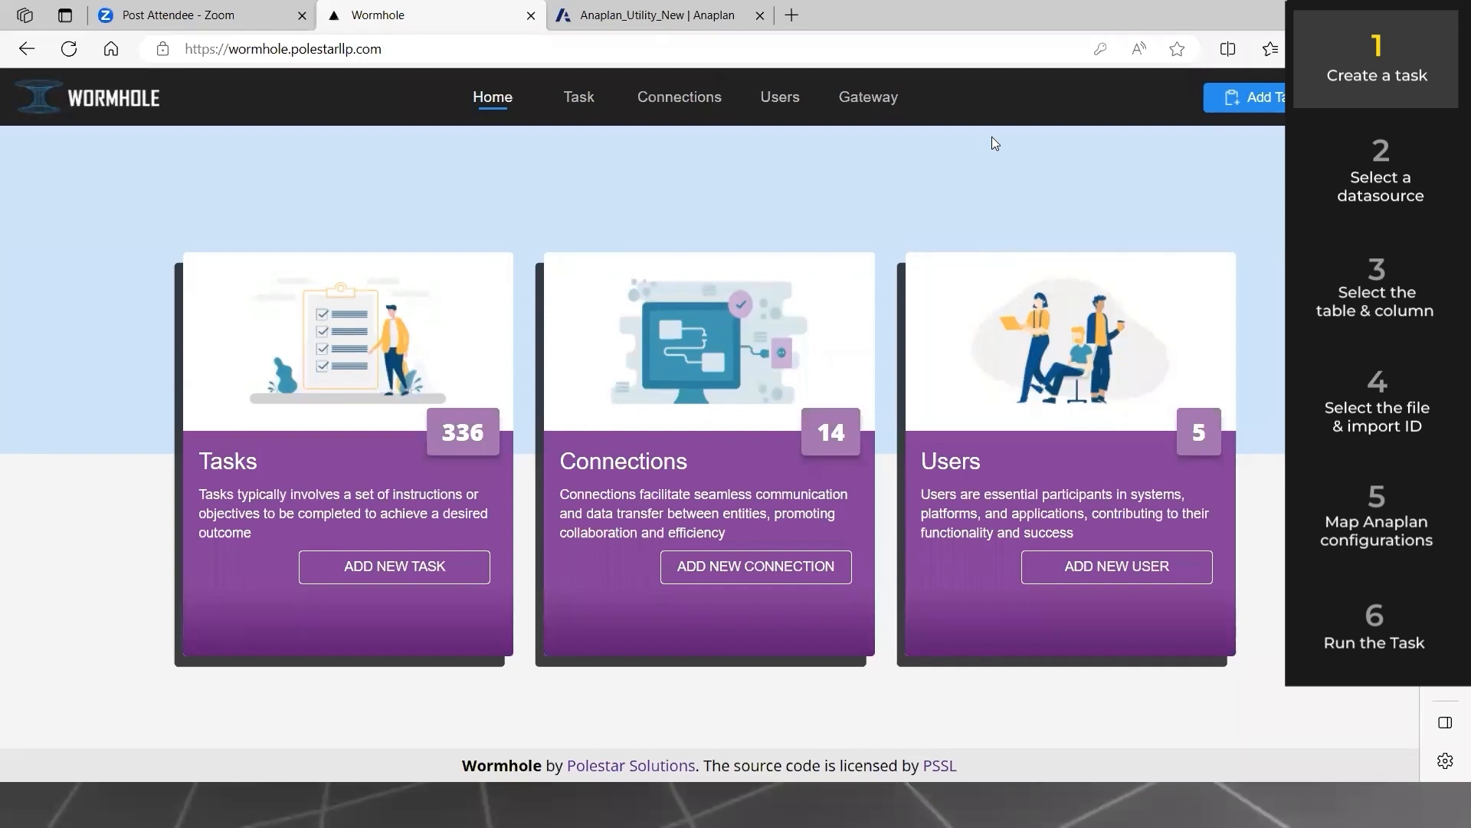
{"action": "mouse_move", "coordinate": [856, 114]}
{"action": "mouse_move", "coordinate": [575, 113]}
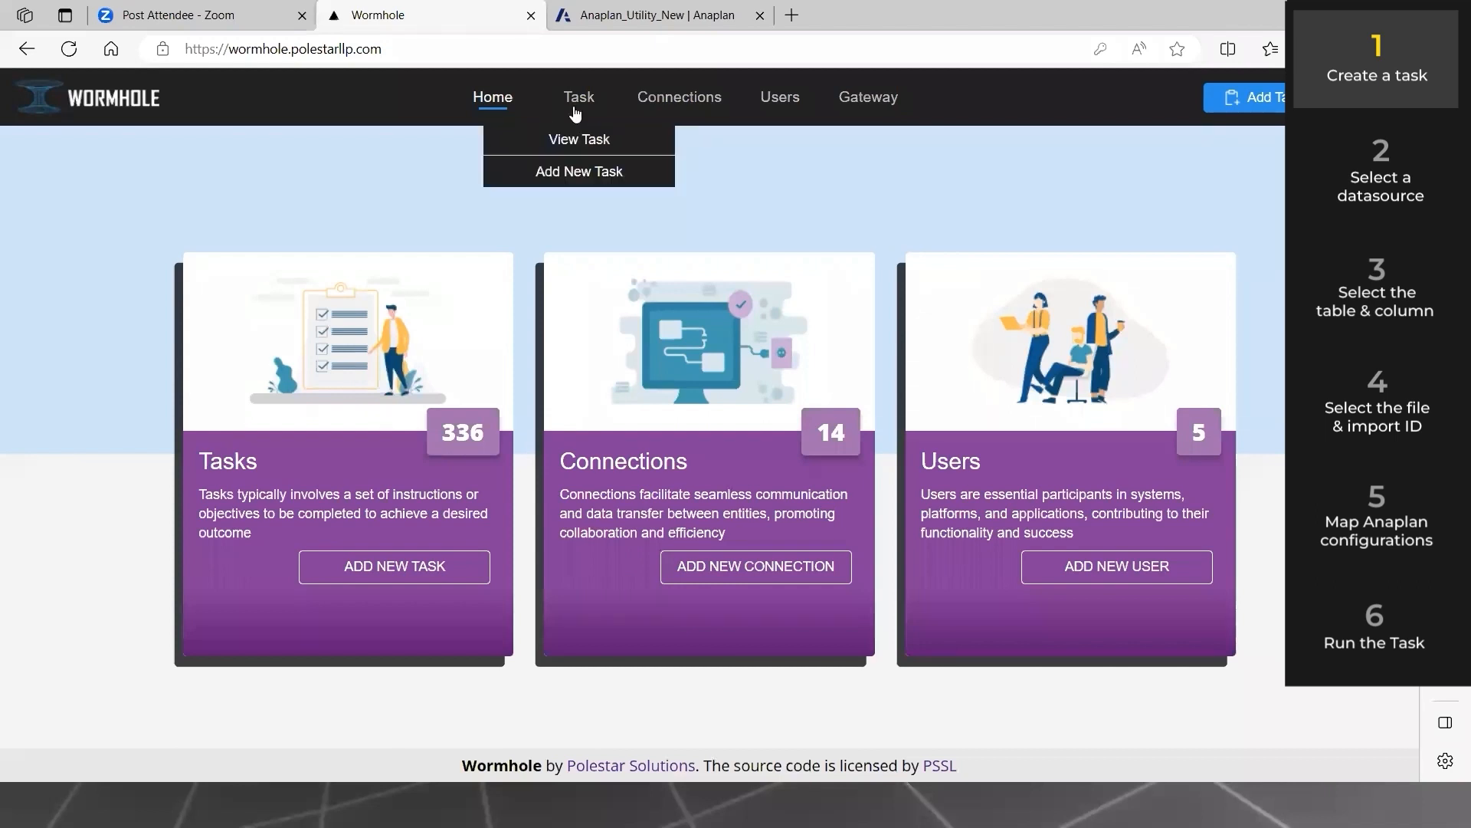
{"action": "mouse_move", "coordinate": [700, 98]}
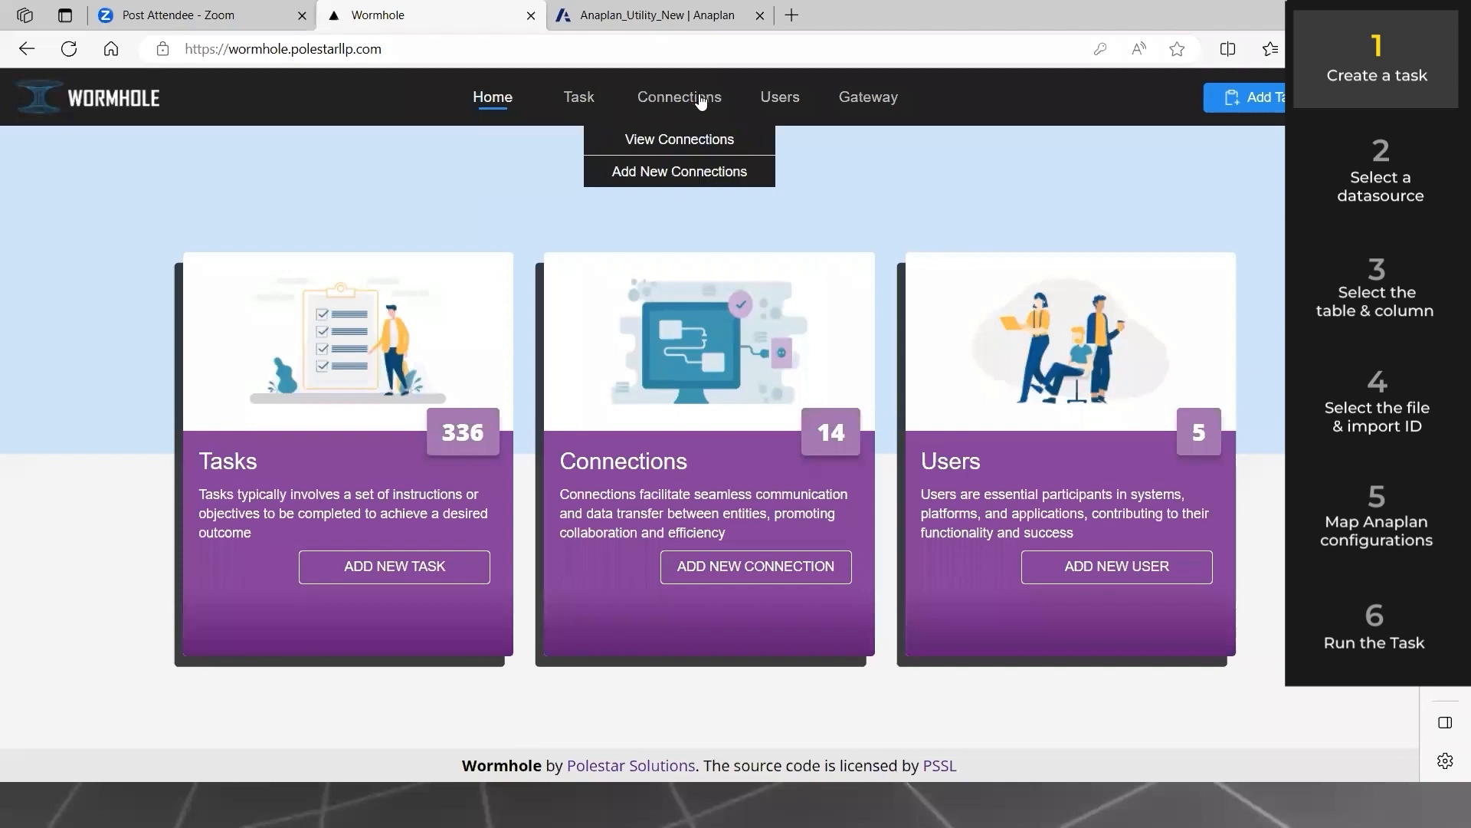
{"action": "mouse_move", "coordinate": [778, 111]}
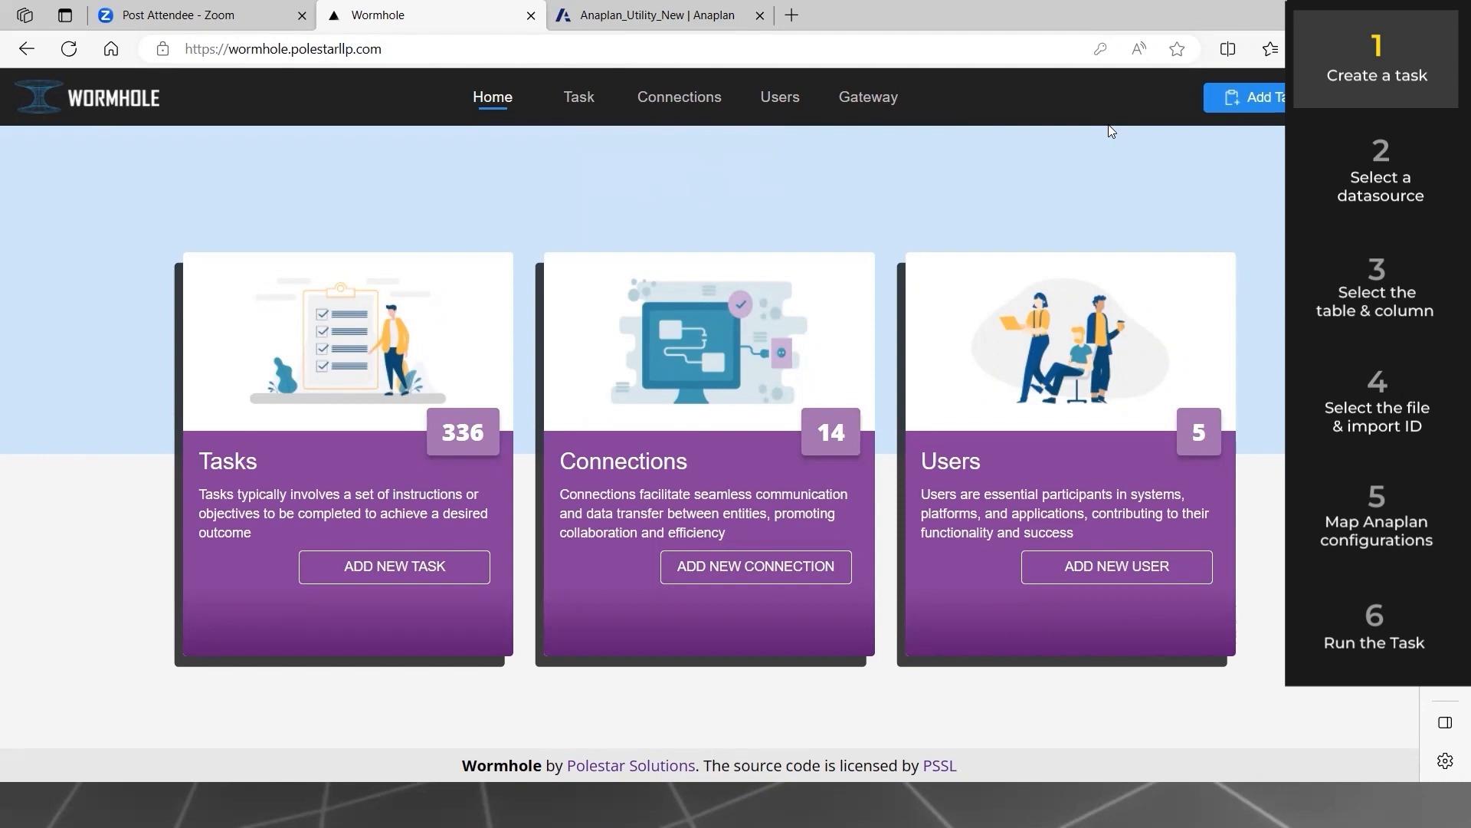
- Start a new task and name it WebinarDemo
{"action": "left_click", "coordinate": [1253, 99]}
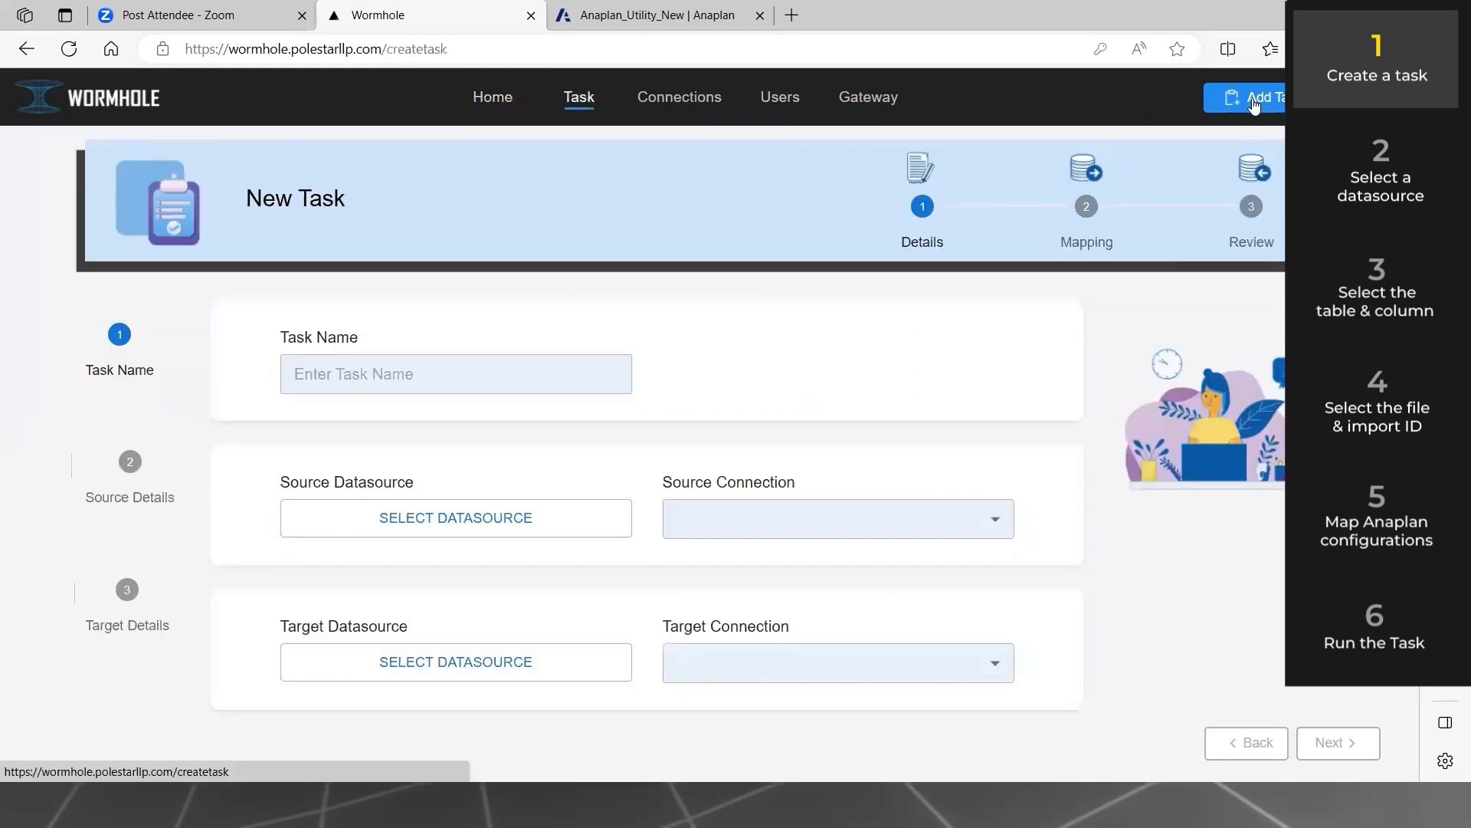
{"action": "left_click", "coordinate": [337, 375]}
{"action": "type", "text": "WebinarDemo"}
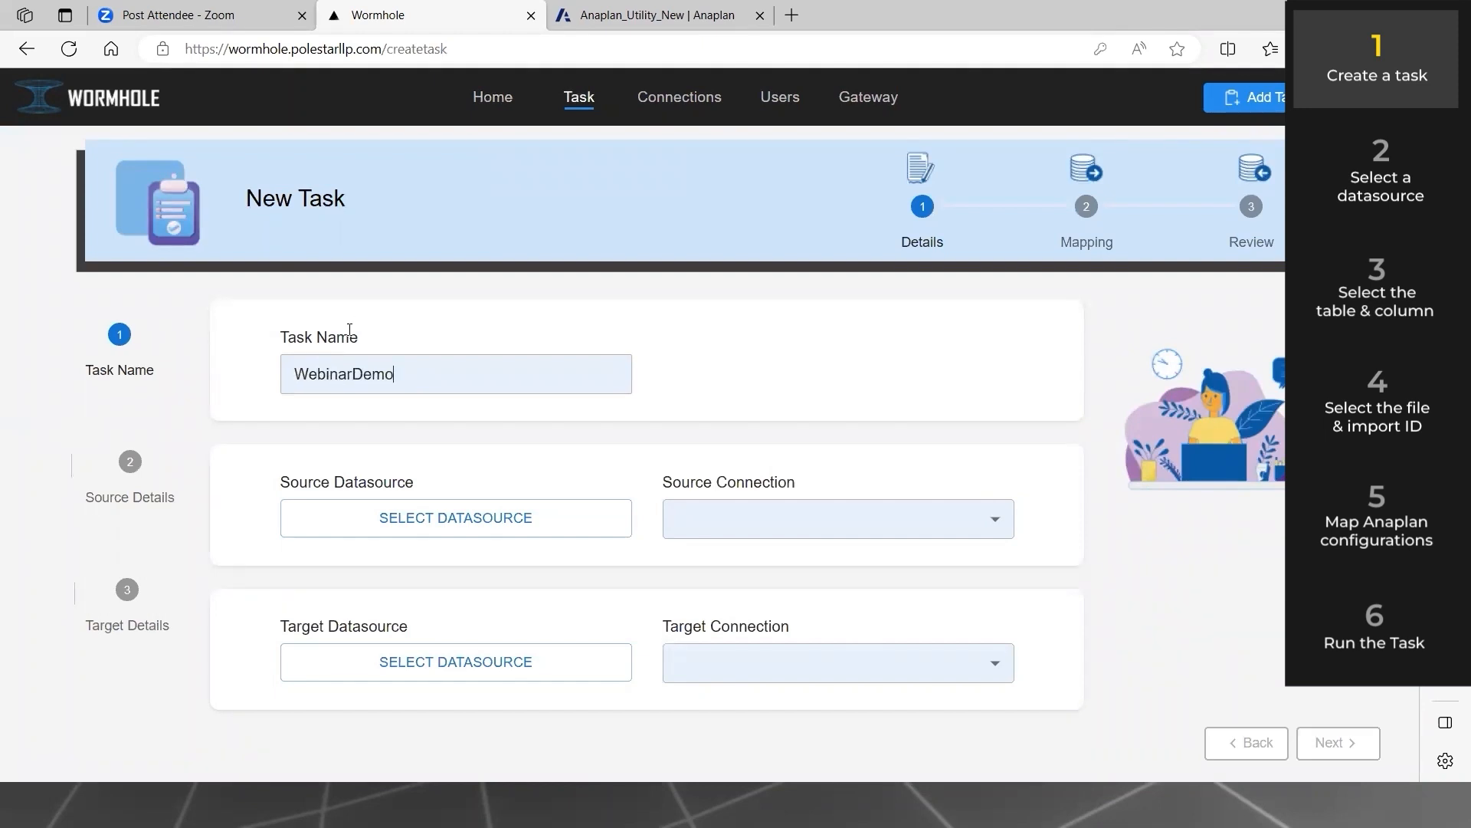
- Look through the datasource categories, then set the source datasource to MySQL with the Wormhole_MySQL connection
{"action": "left_click", "coordinate": [444, 519]}
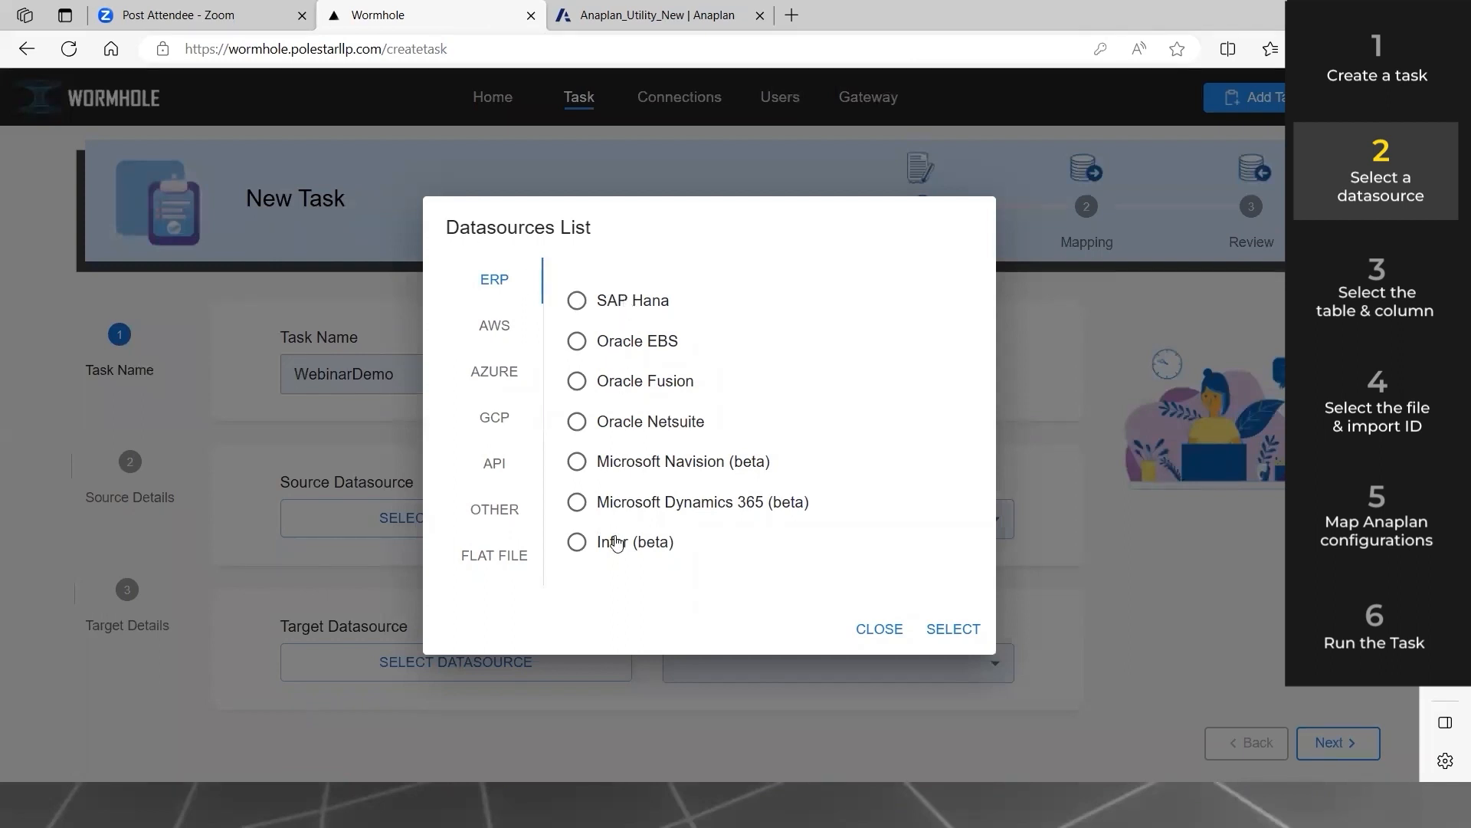
{"action": "left_click", "coordinate": [493, 331]}
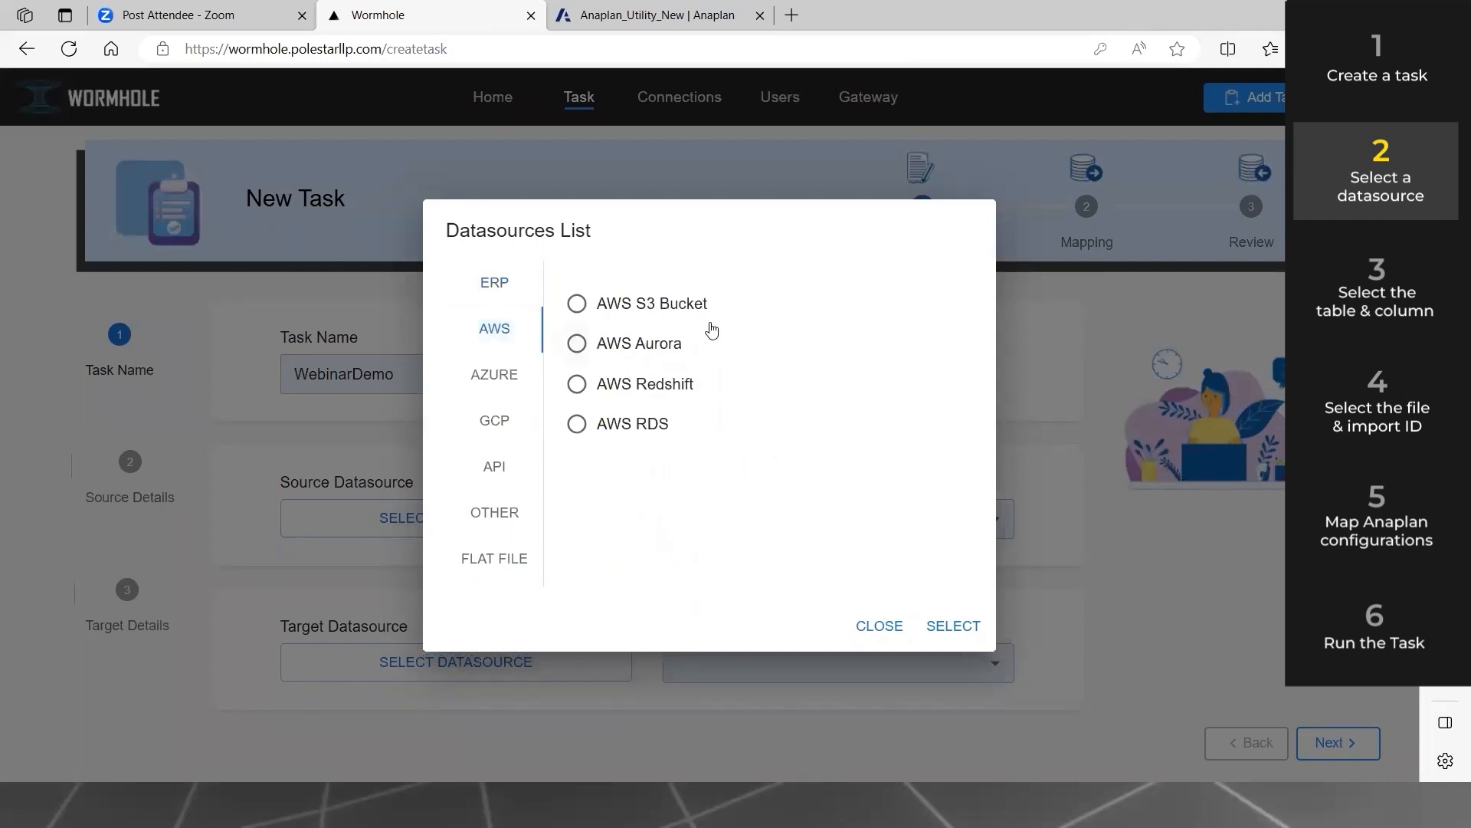
{"action": "left_click", "coordinate": [493, 372]}
{"action": "left_click", "coordinate": [499, 468]}
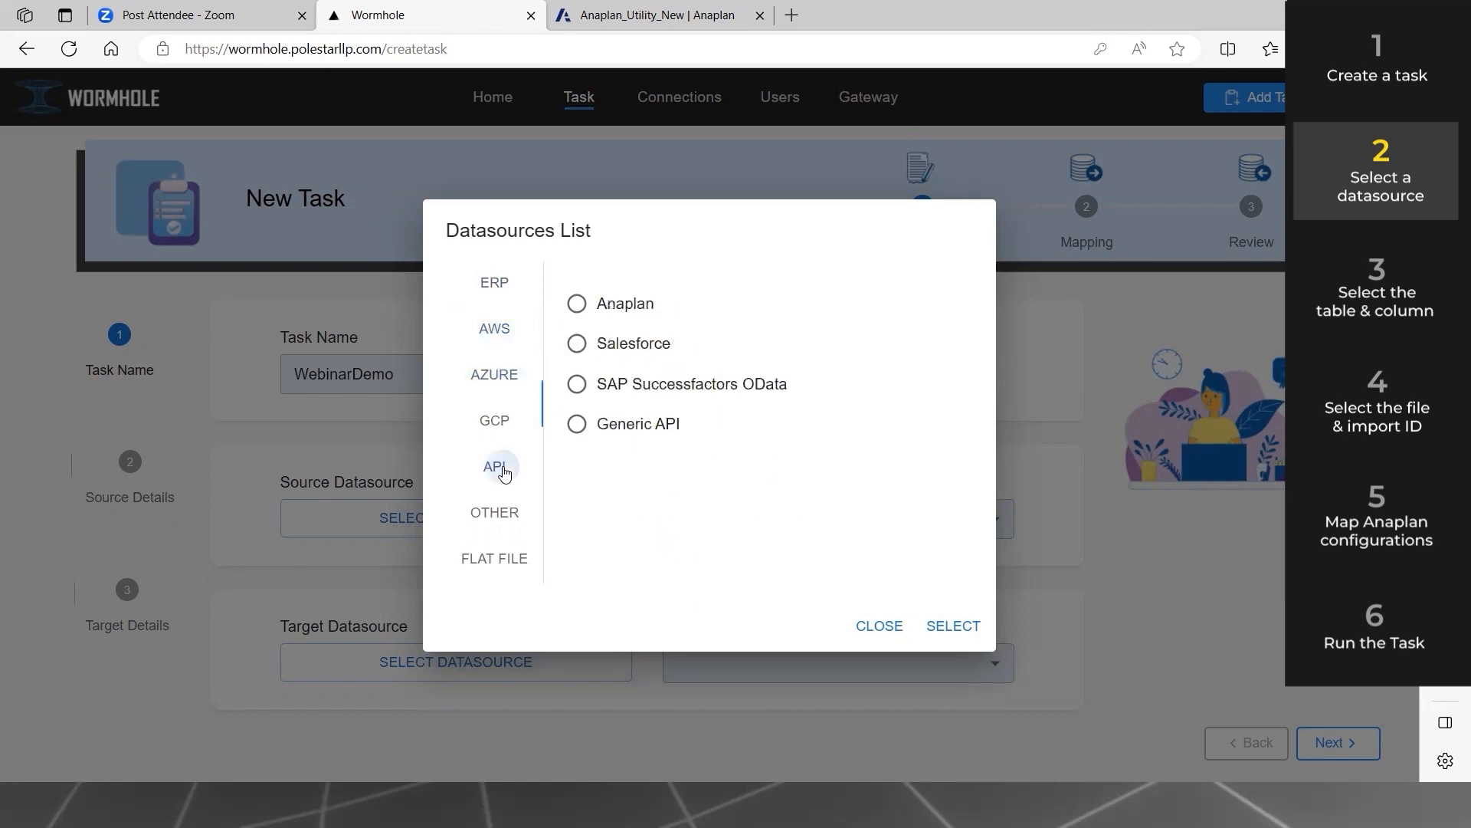
{"action": "left_click", "coordinate": [495, 514]}
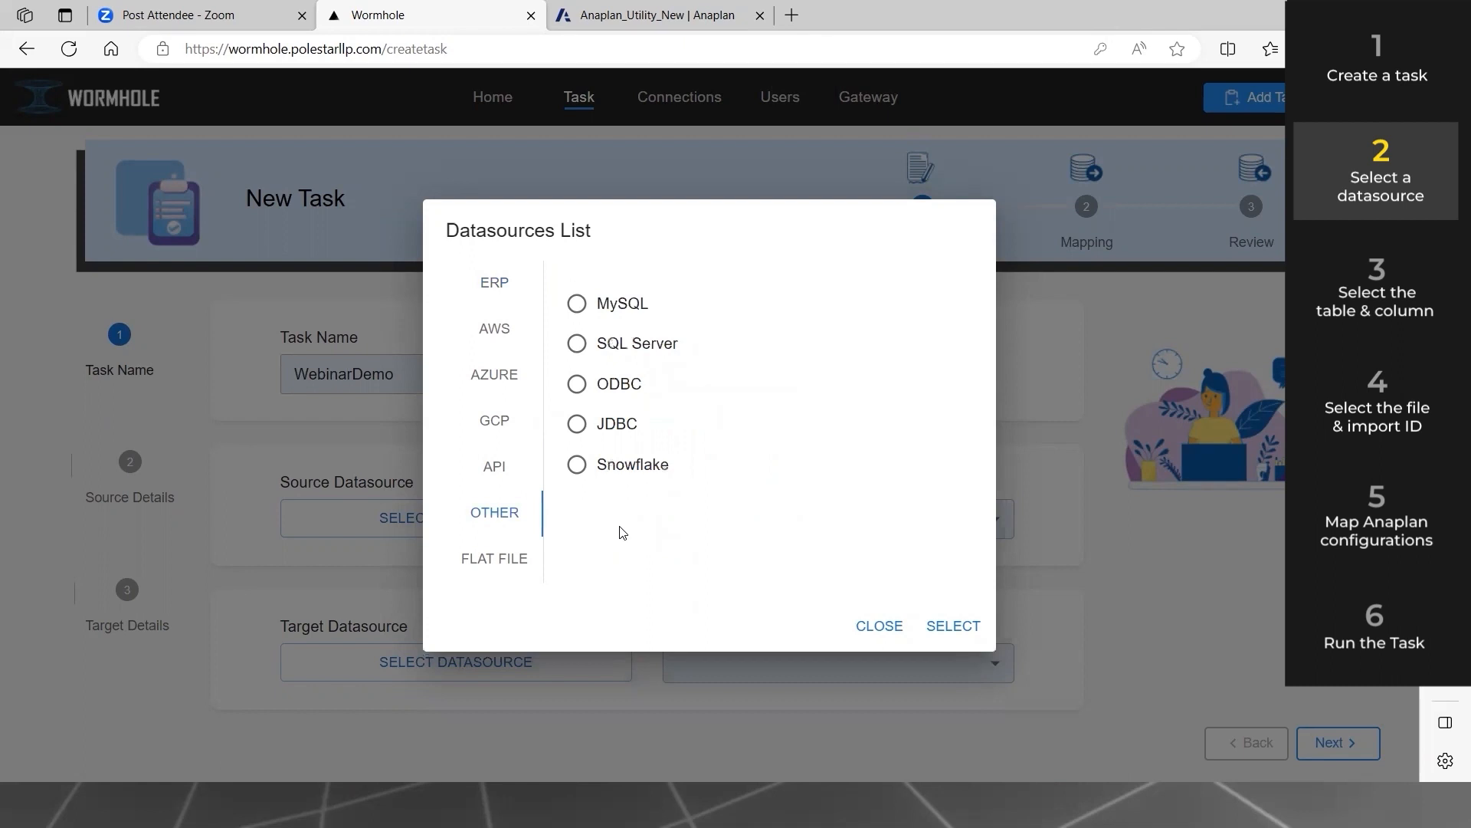
{"action": "left_click", "coordinate": [513, 560]}
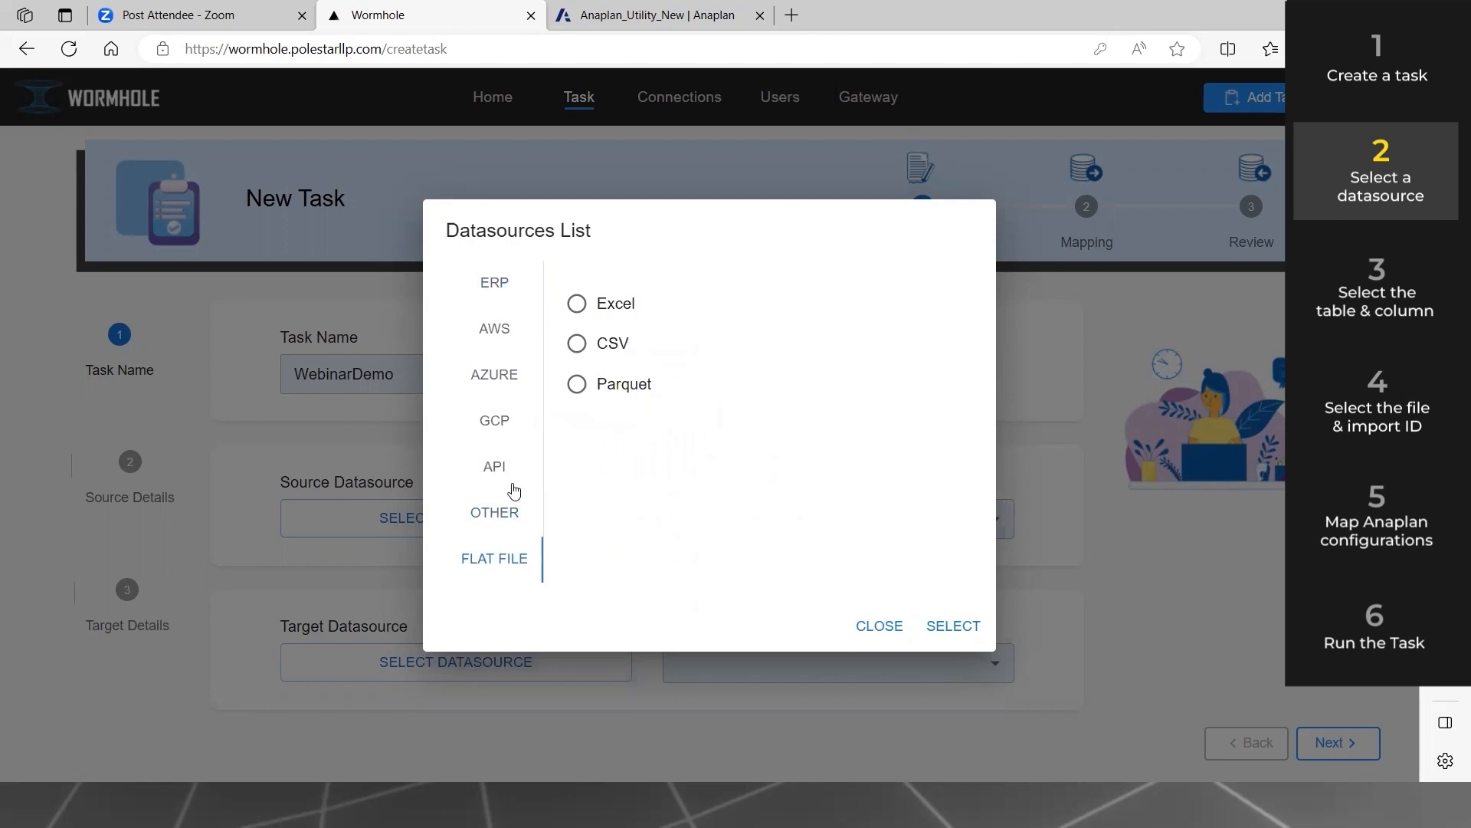
{"action": "right_click", "coordinate": [481, 519]}
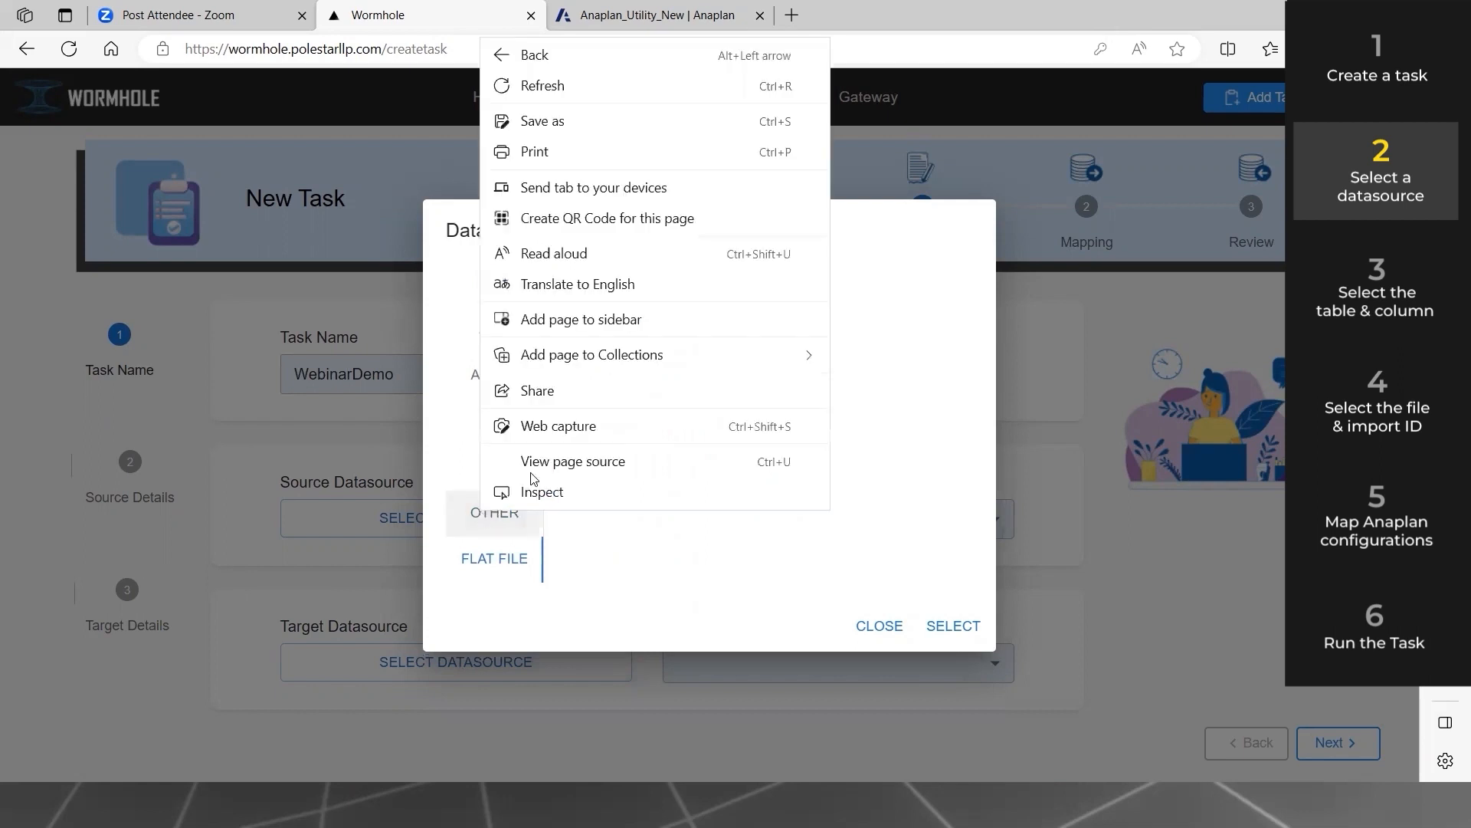
{"action": "left_click", "coordinate": [481, 519]}
{"action": "left_click", "coordinate": [631, 301]}
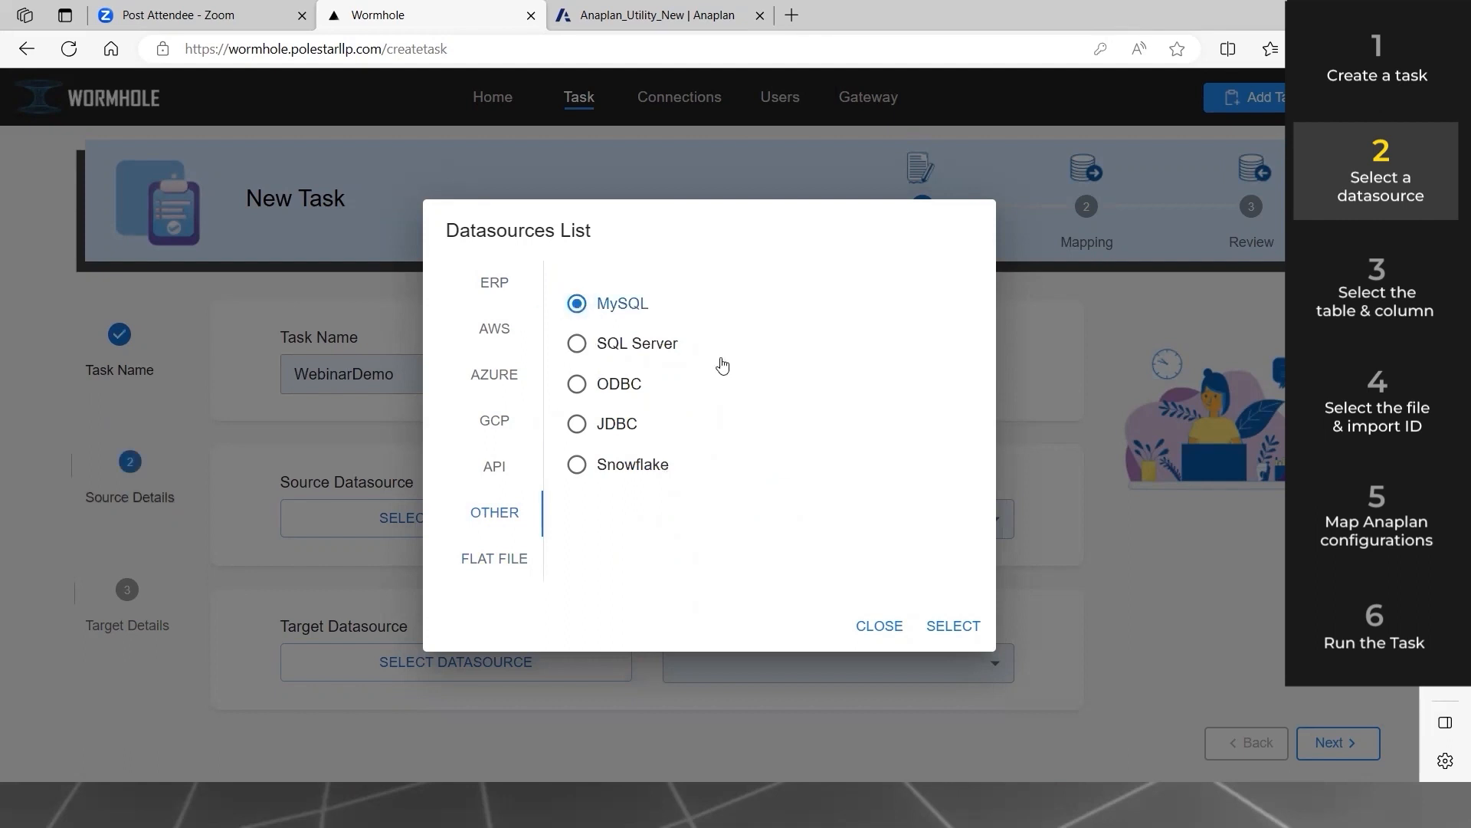
{"action": "left_click", "coordinate": [961, 630]}
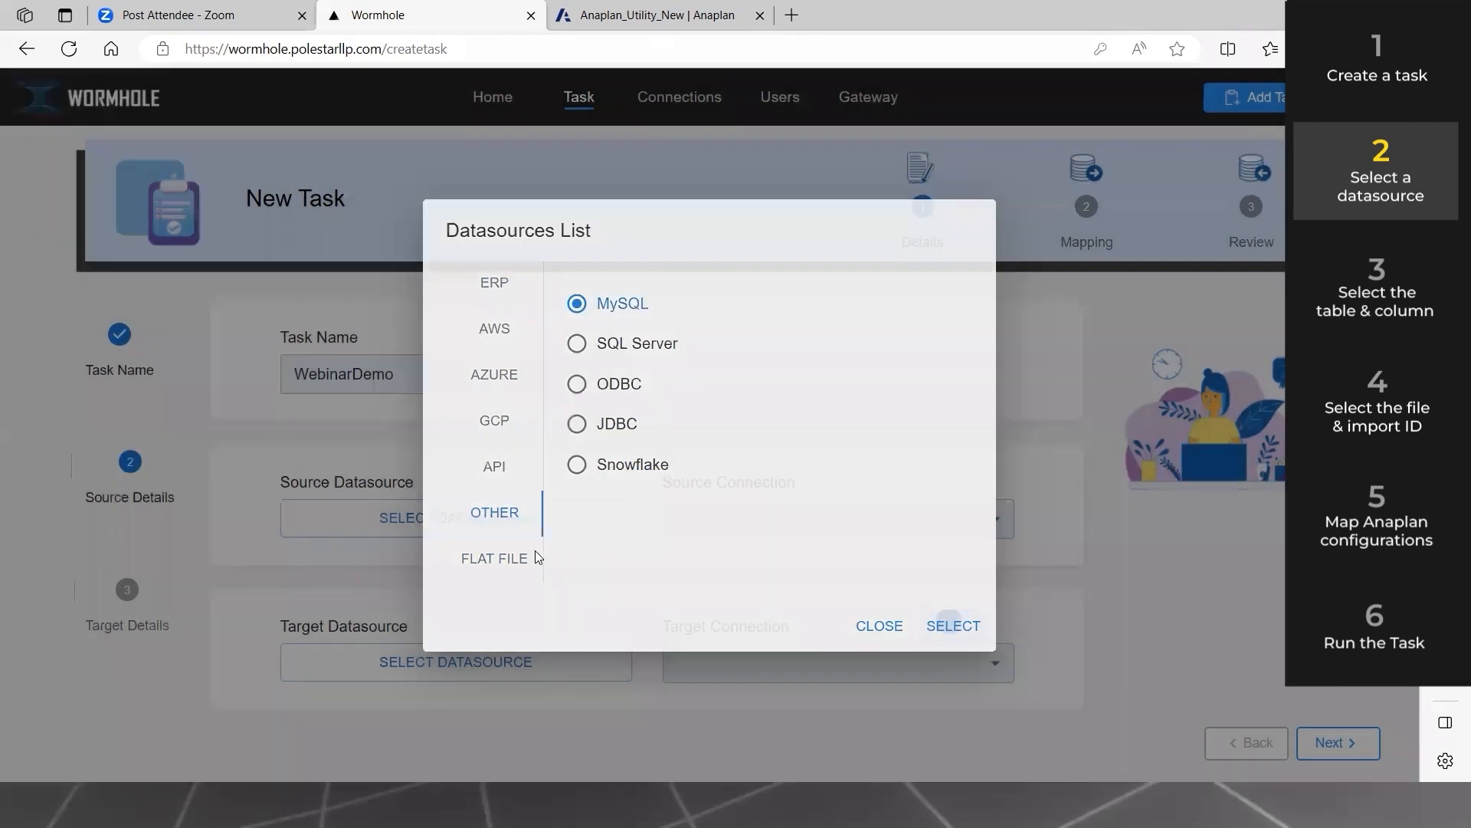
{"action": "left_click", "coordinate": [766, 513]}
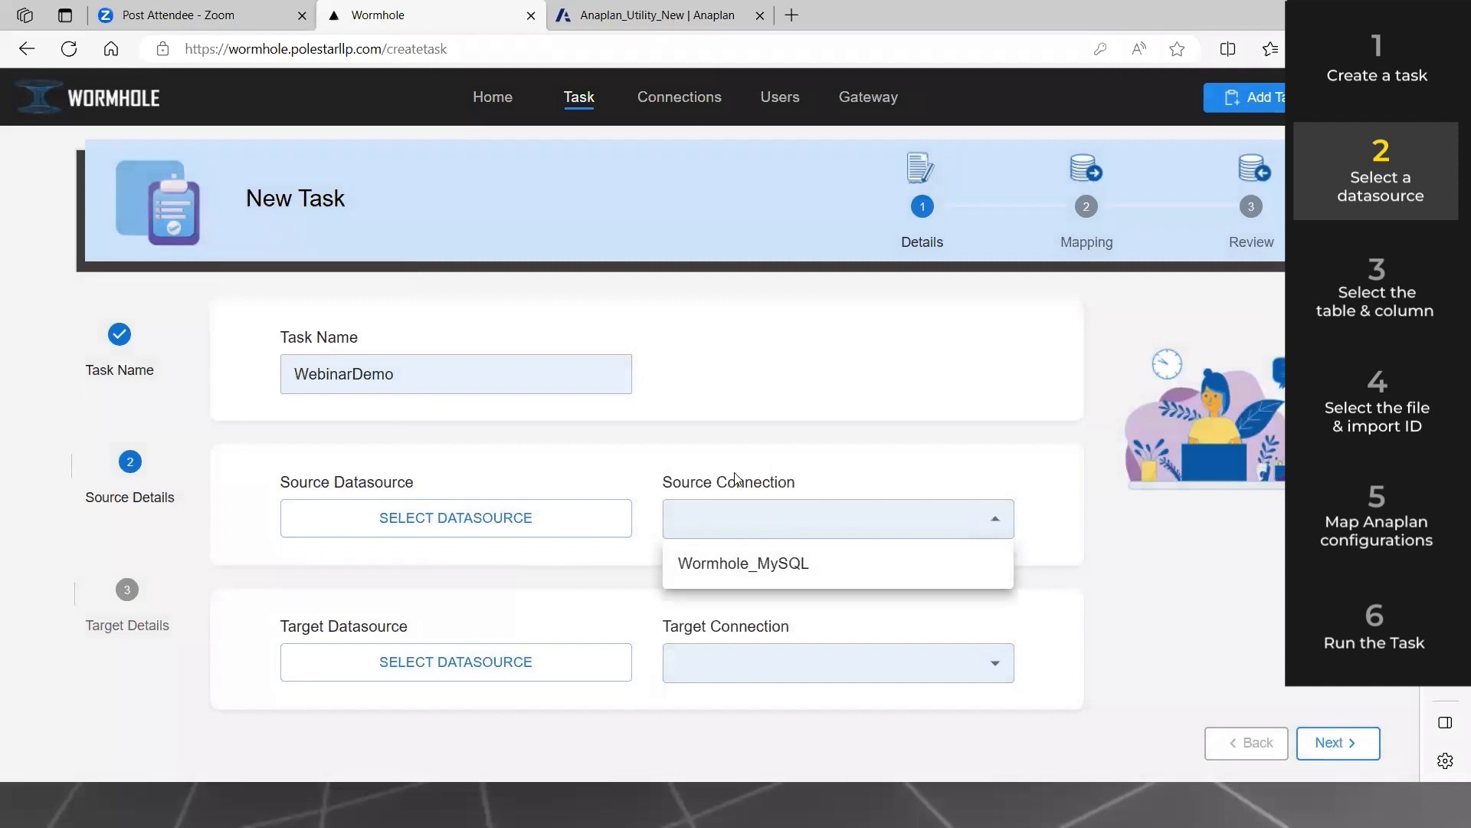
{"action": "left_click", "coordinate": [751, 573]}
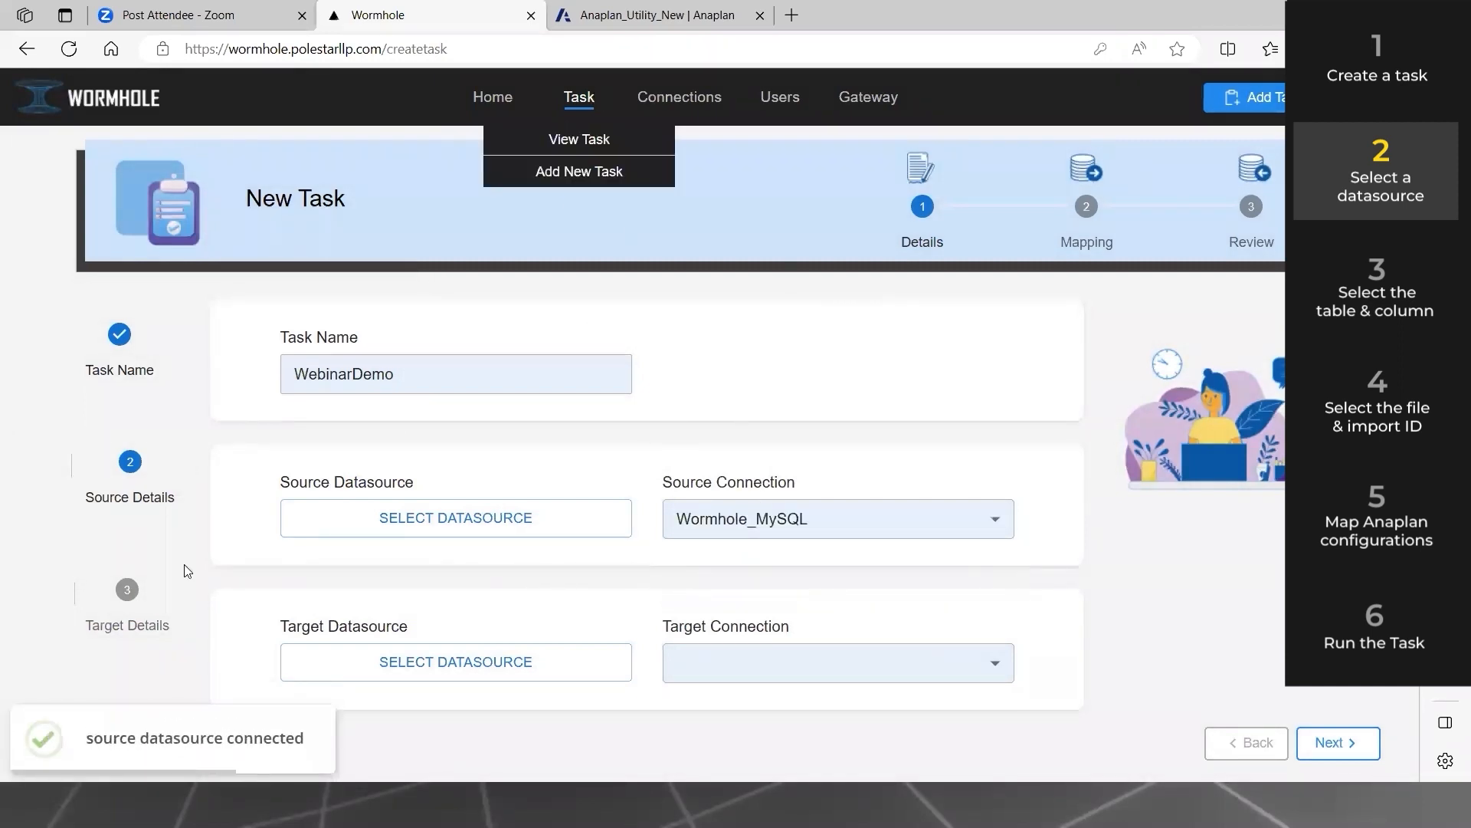
- Set the target datasource to Anaplan with the Wormhole_Anaplan connection and continue to the mapping stage
{"action": "left_click", "coordinate": [436, 667]}
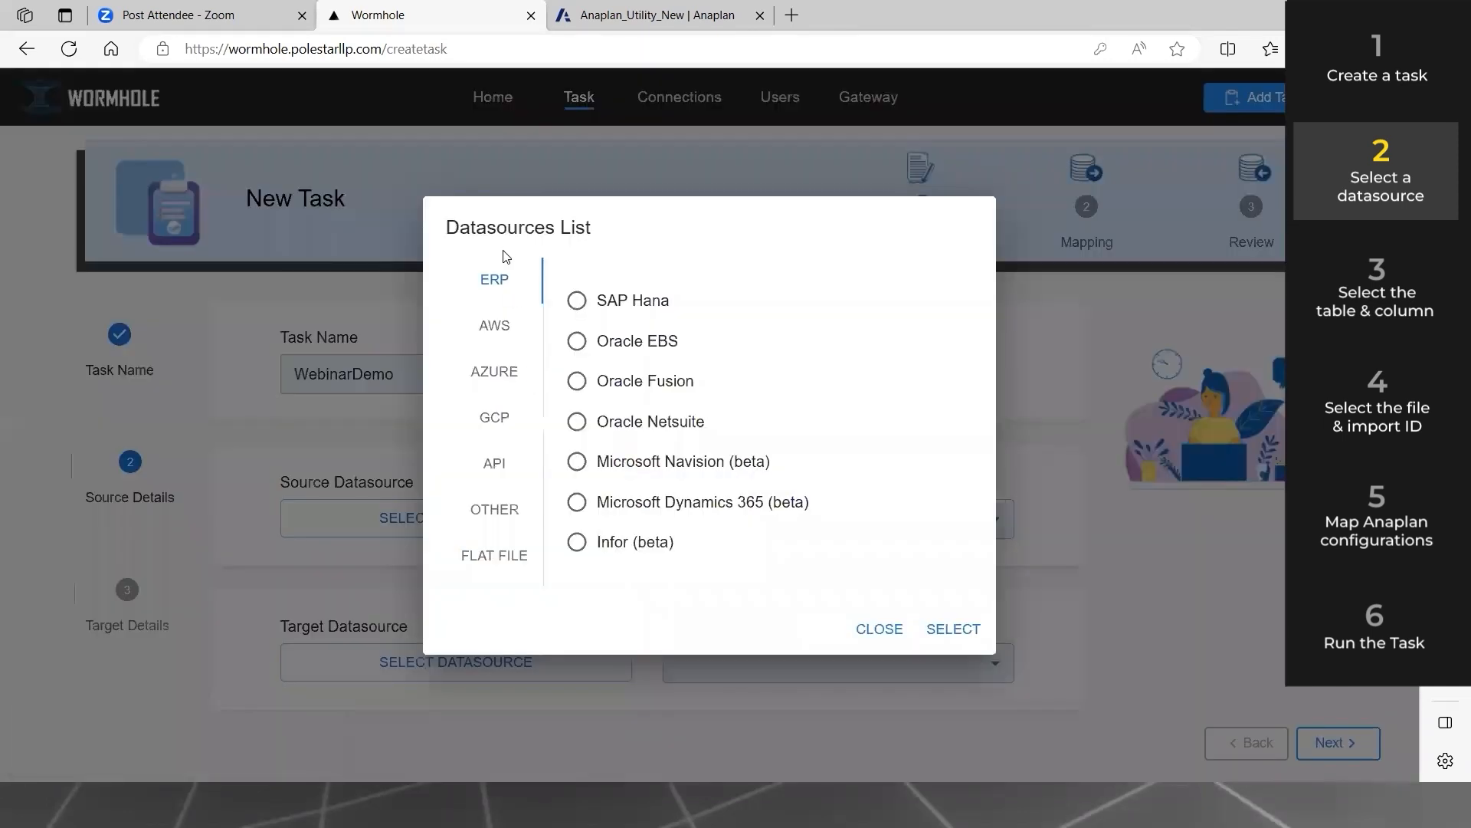
{"action": "left_click", "coordinate": [494, 464]}
{"action": "left_click", "coordinate": [628, 304]}
{"action": "left_click", "coordinate": [958, 638]}
{"action": "left_click", "coordinate": [748, 661]}
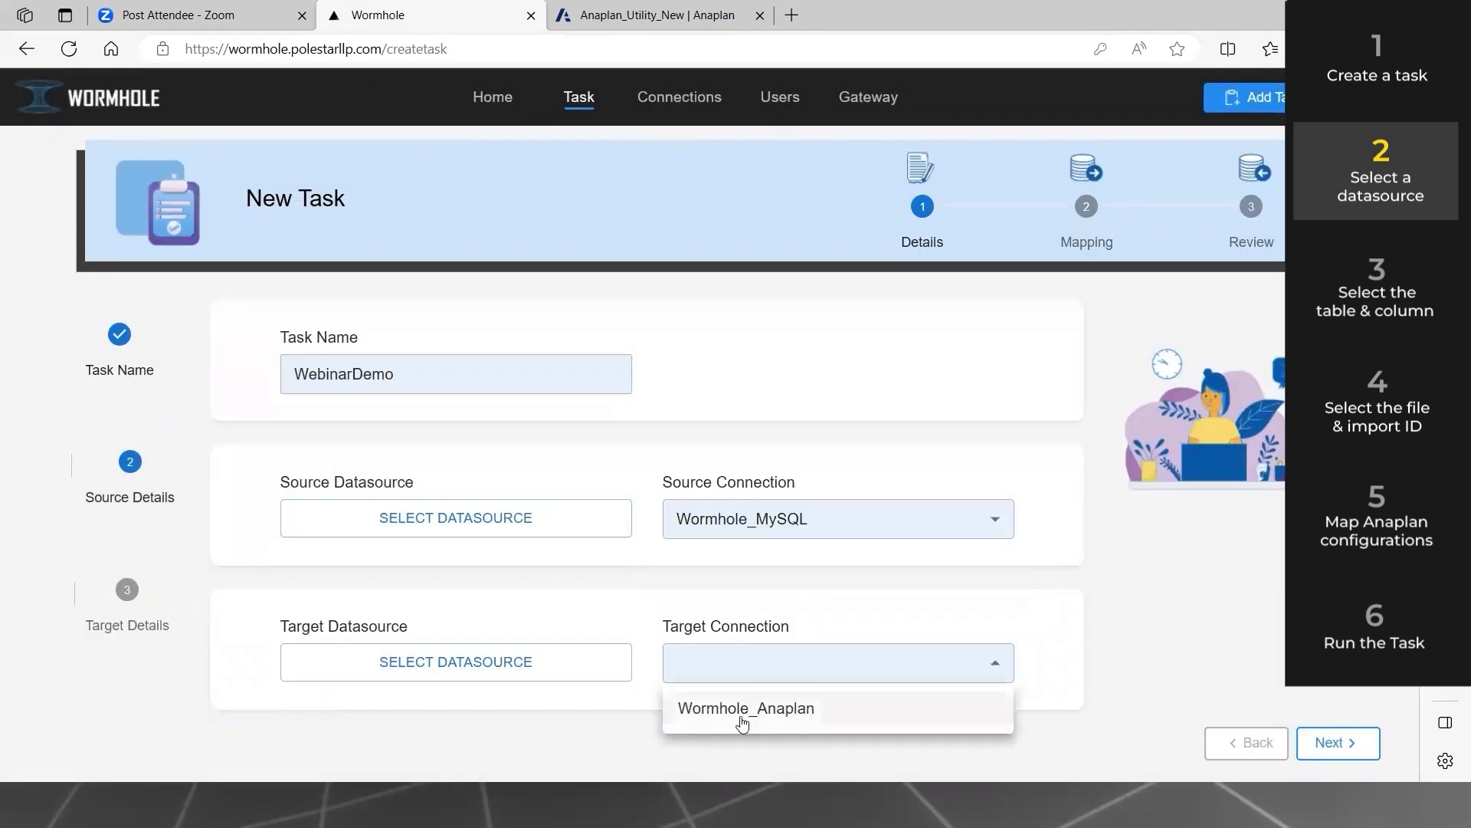
{"action": "left_click", "coordinate": [742, 713]}
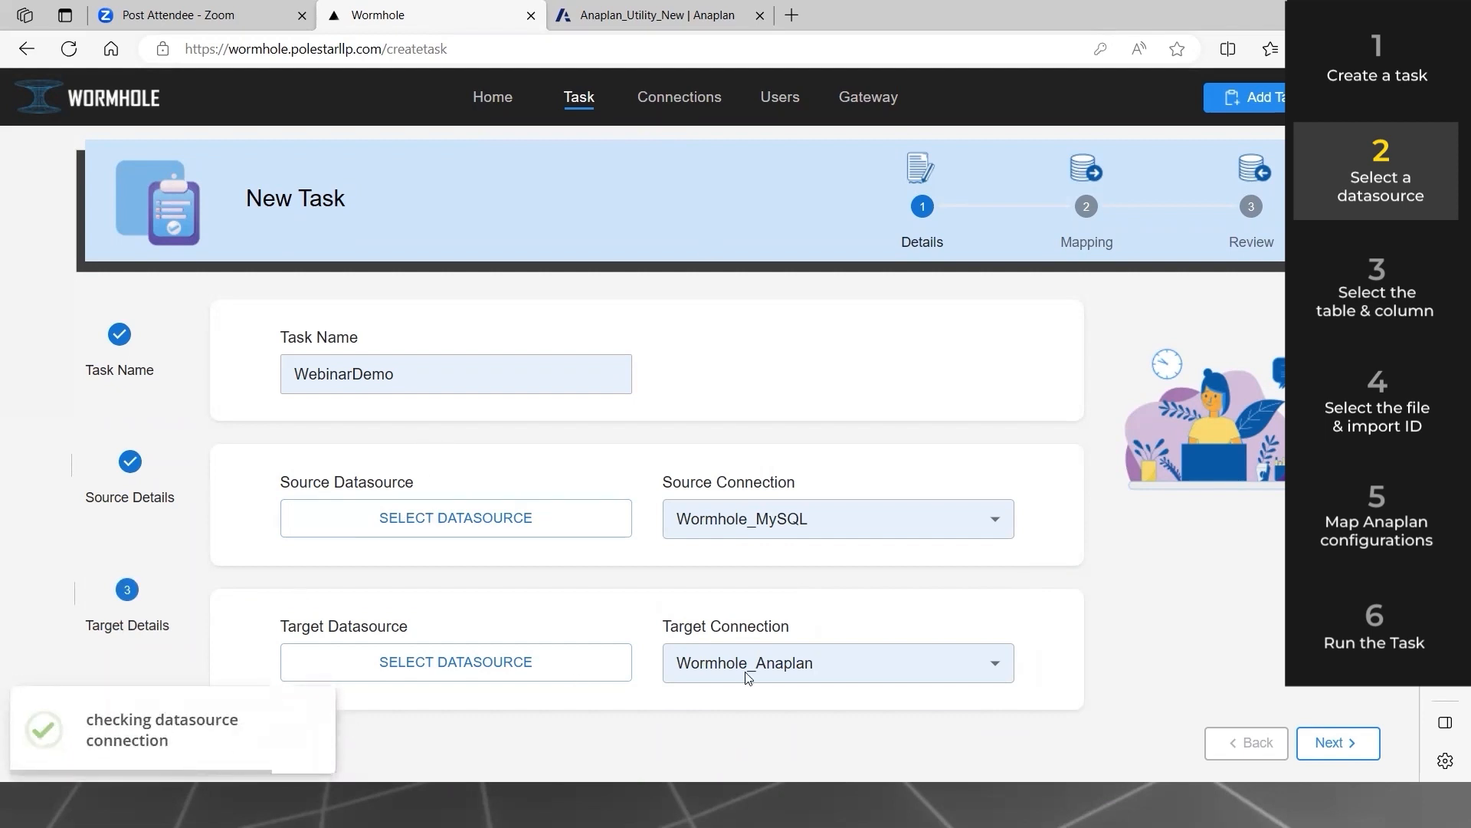
{"action": "left_click", "coordinate": [1337, 743]}
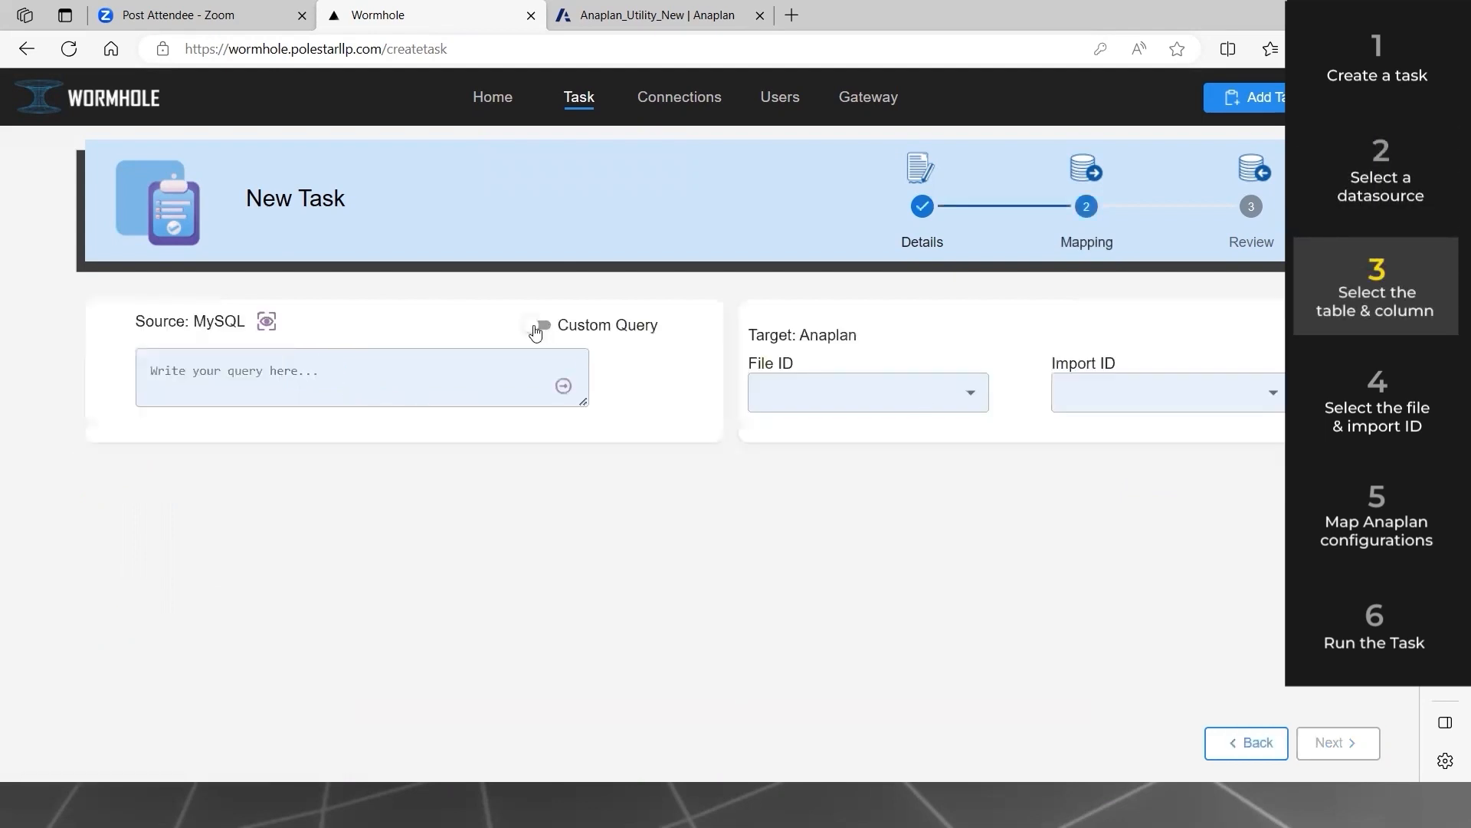
- Switch the MySQL source from a written query to table selection, choosing the employeedata table with all its columns
{"action": "left_click", "coordinate": [542, 326]}
{"action": "left_click", "coordinate": [259, 394]}
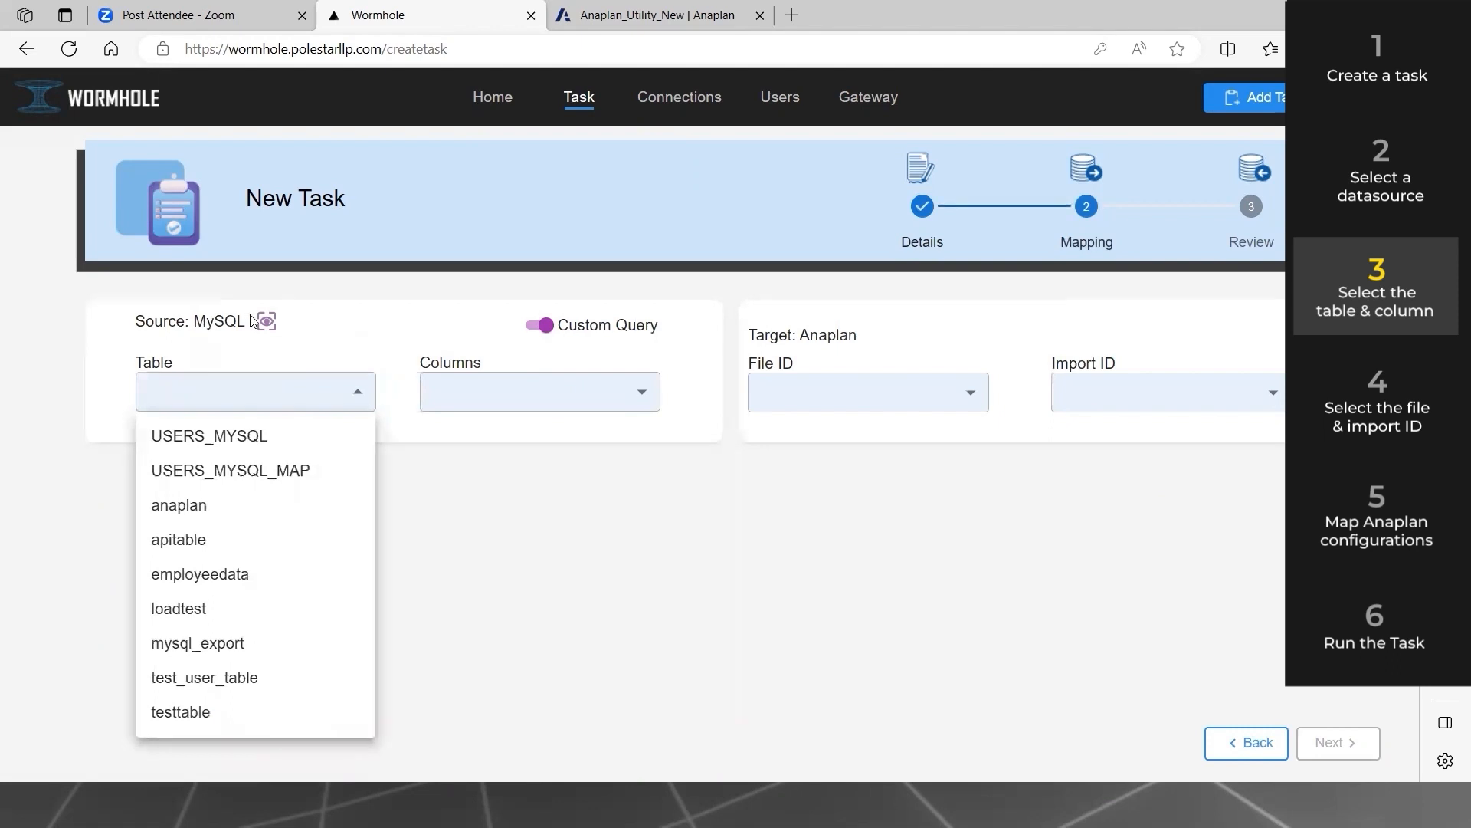
{"action": "left_click", "coordinate": [198, 574]}
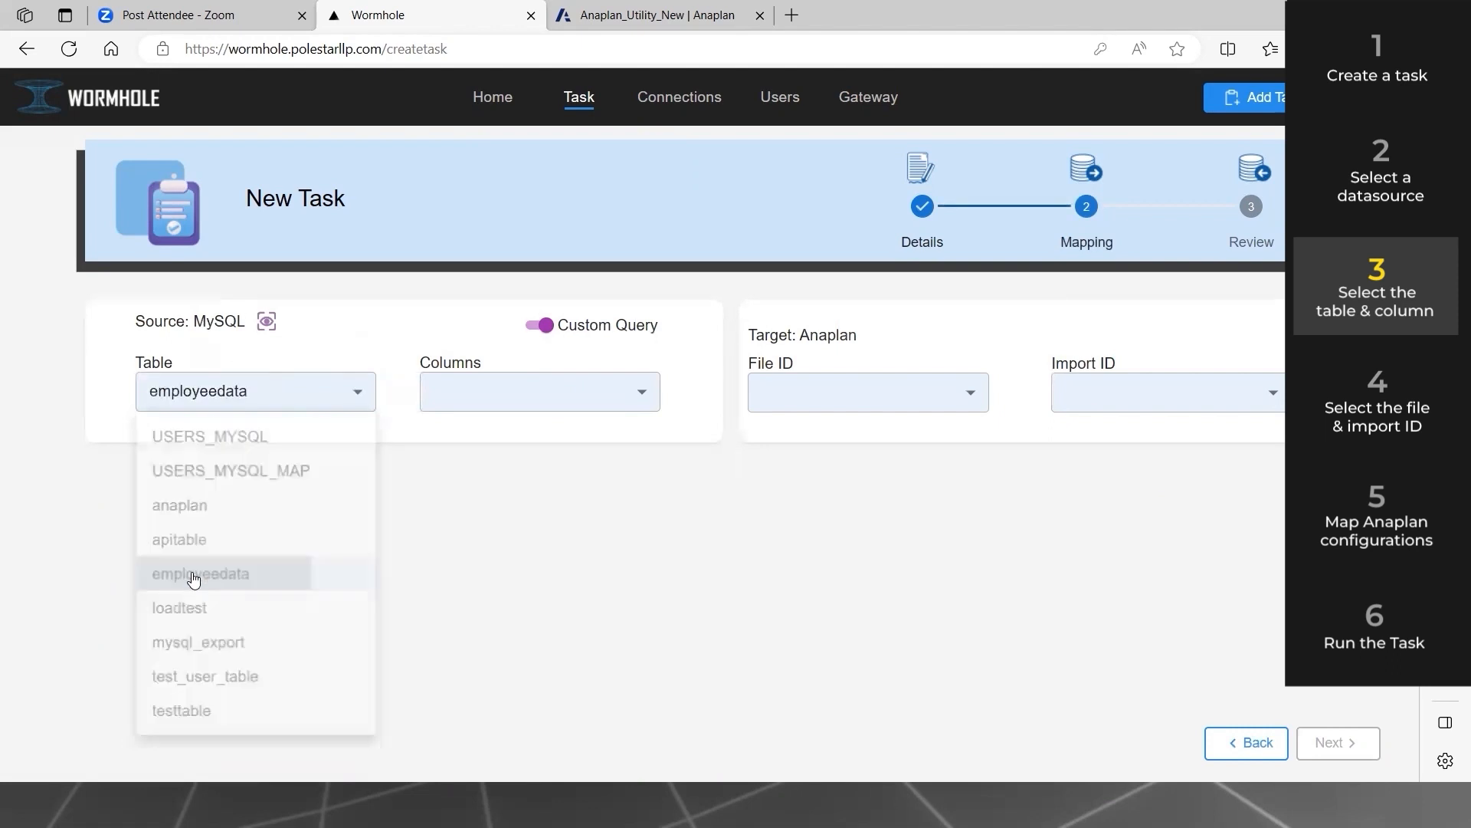
{"action": "left_click", "coordinate": [458, 394]}
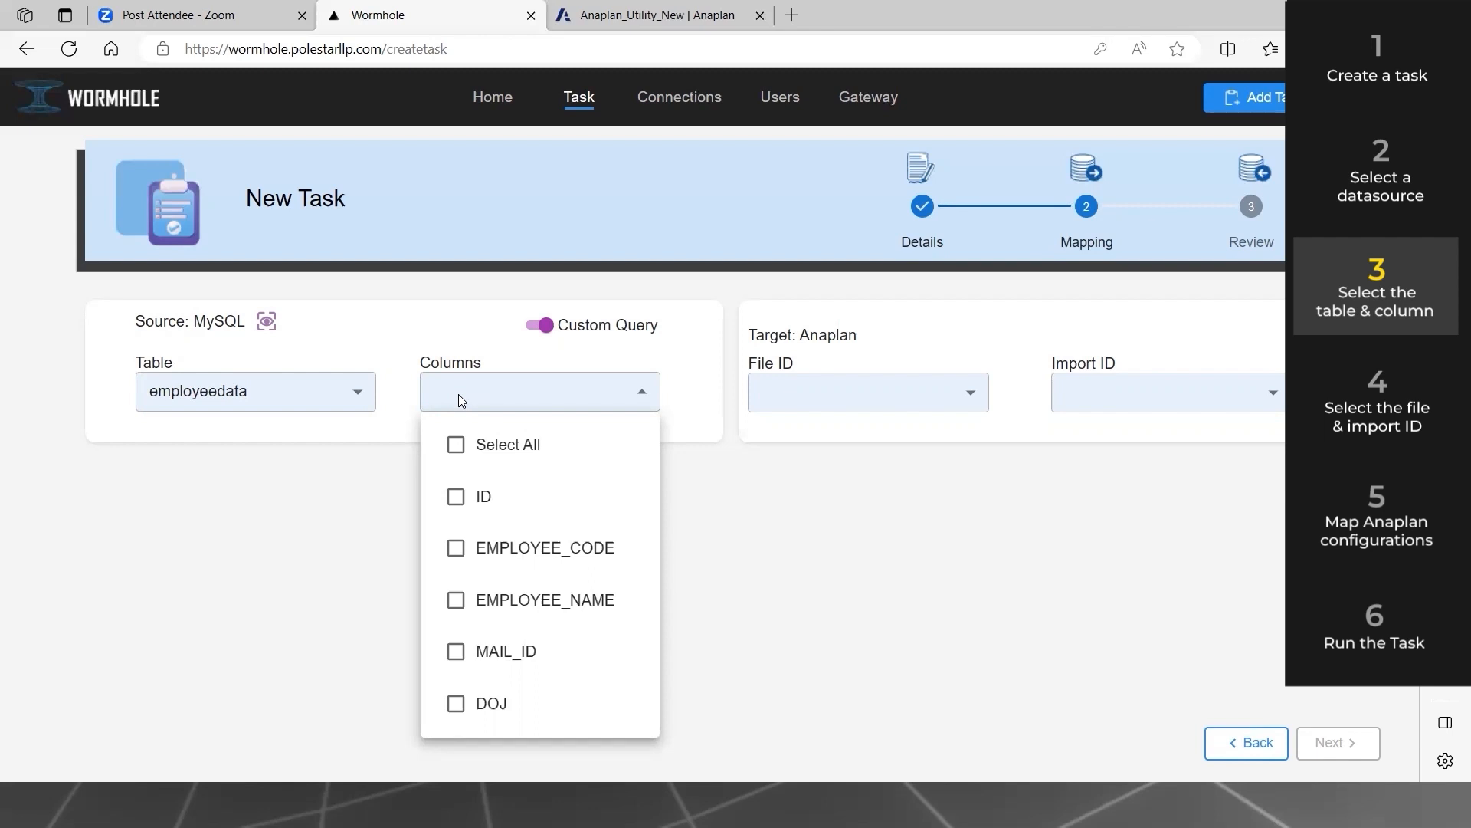
{"action": "left_click", "coordinate": [458, 446]}
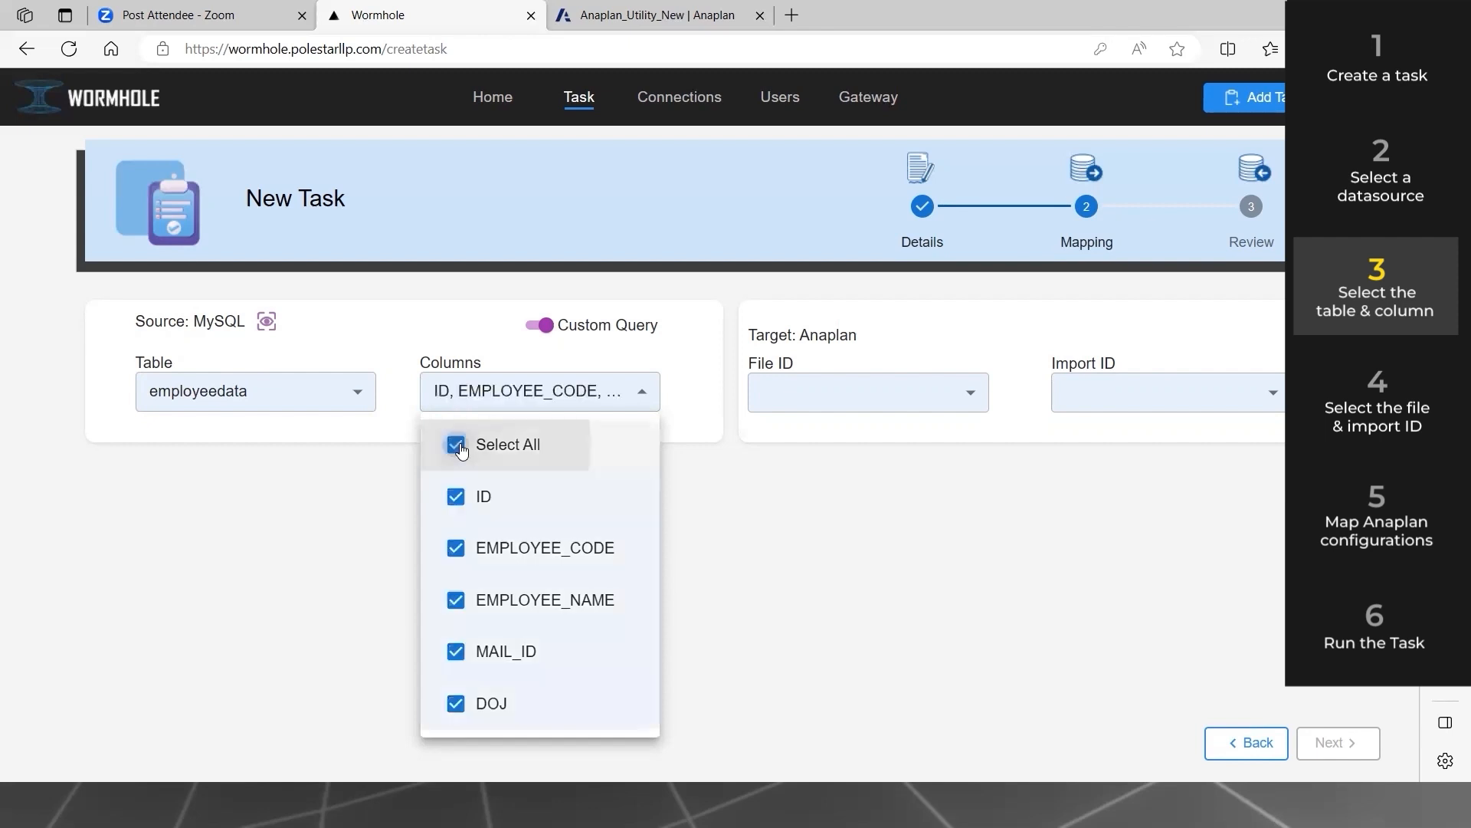
{"action": "left_click", "coordinate": [448, 331]}
{"action": "left_click", "coordinate": [460, 398]}
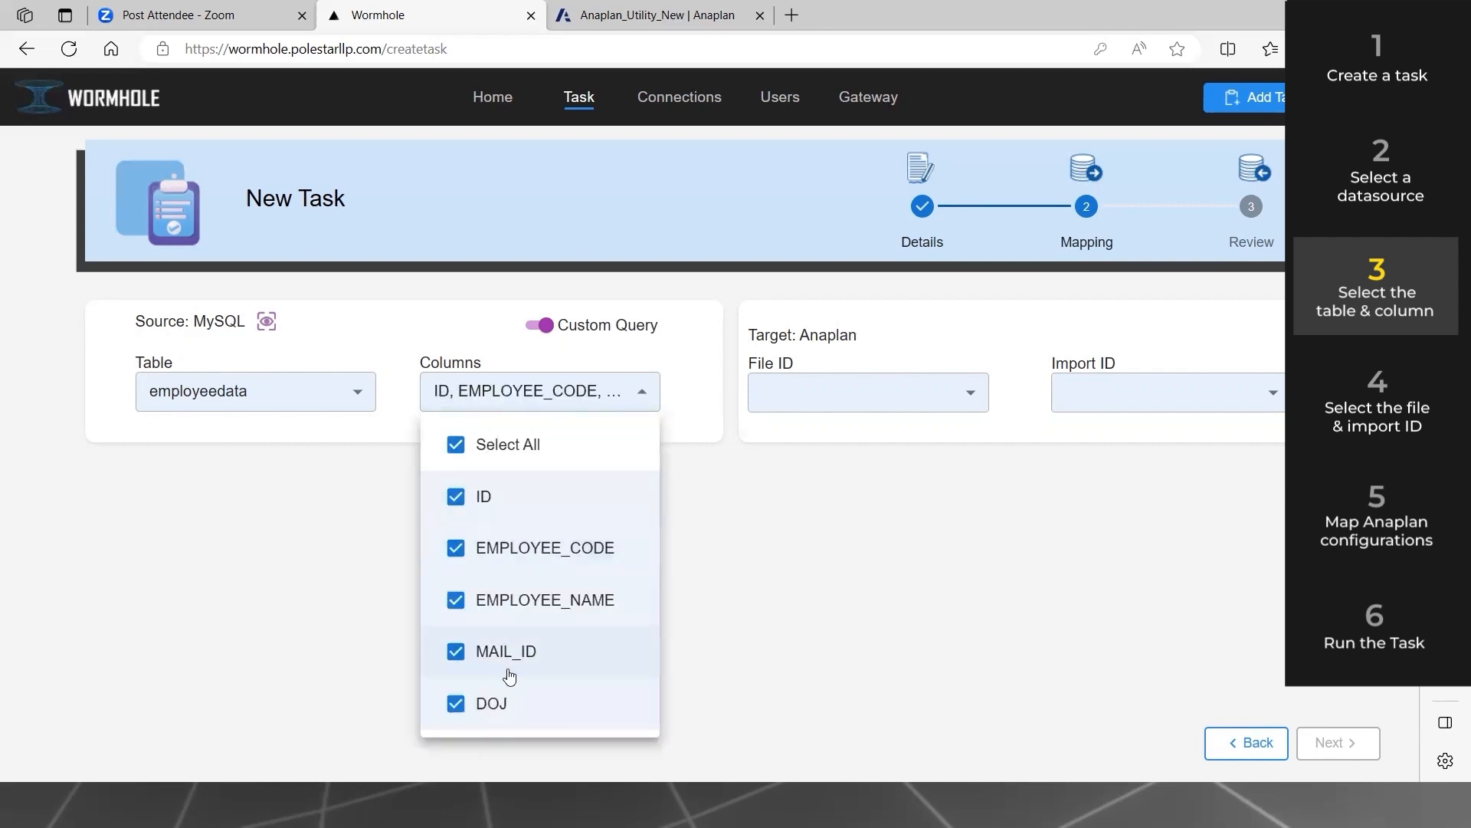
{"action": "left_click", "coordinate": [443, 329]}
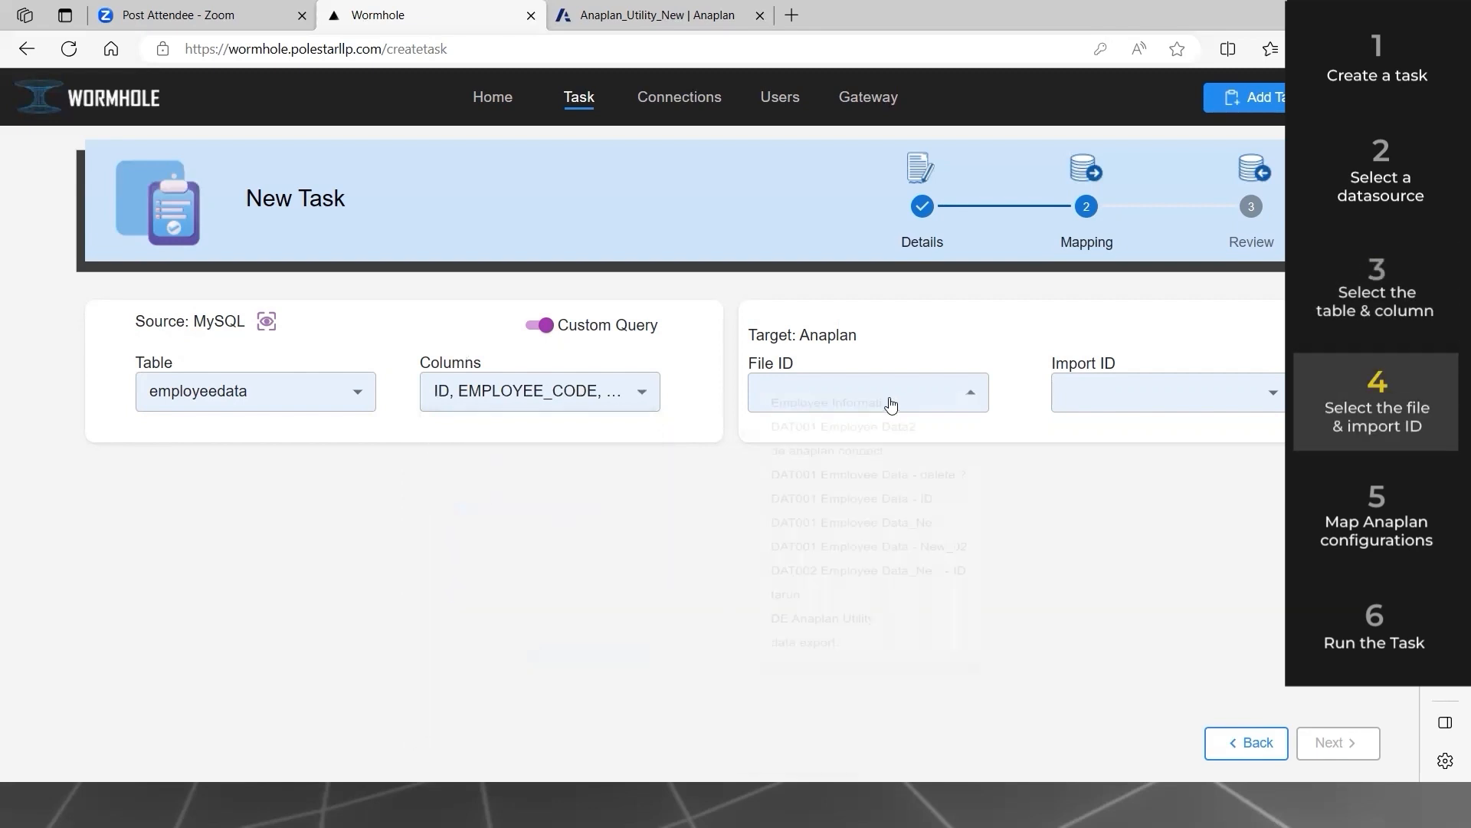
- Set the Anaplan target's file to Employee Information and its import to Employee Data Staging
{"action": "left_click", "coordinate": [887, 399]}
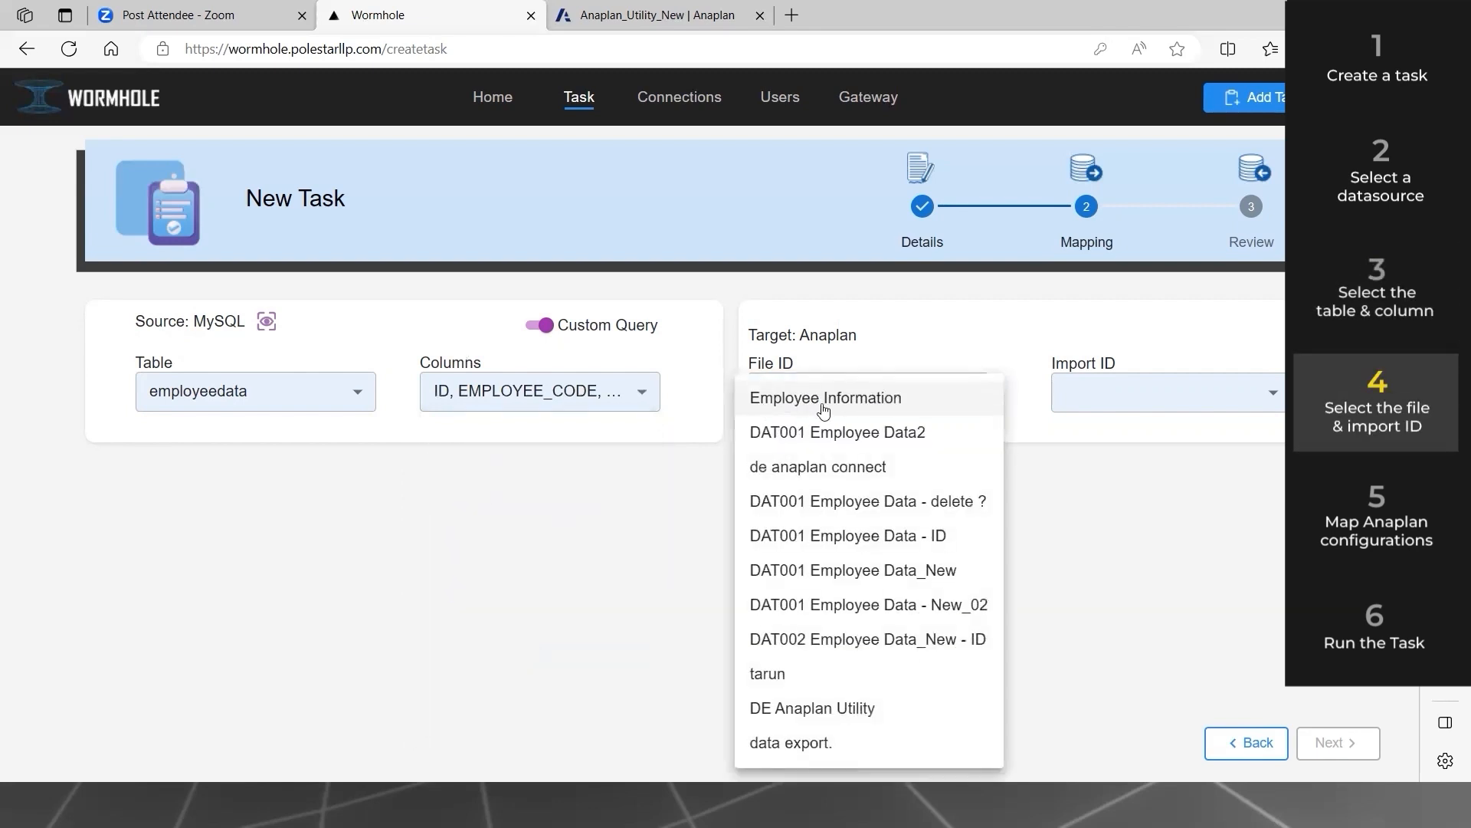
{"action": "left_click", "coordinate": [823, 400]}
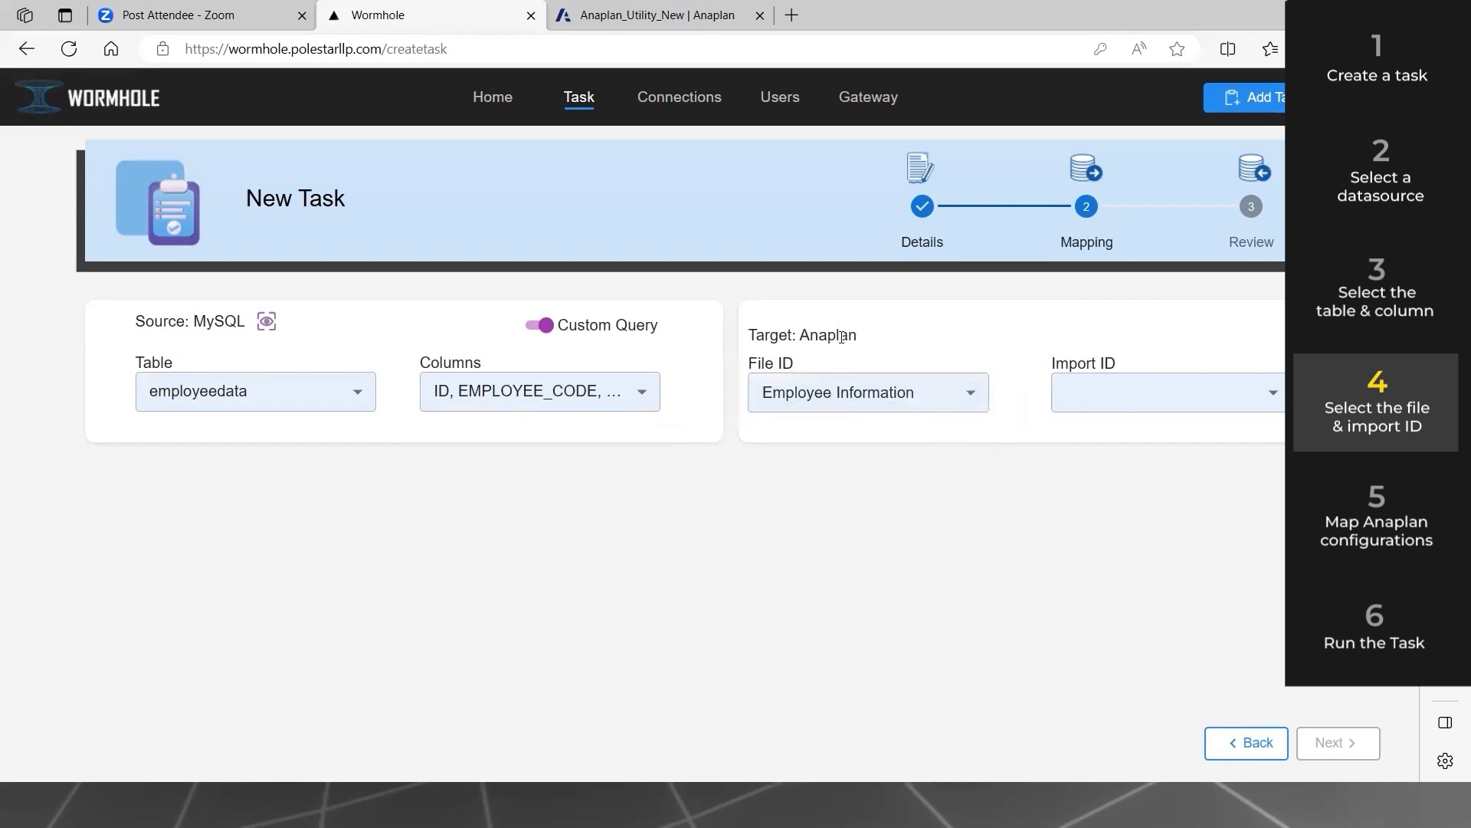
{"action": "left_click", "coordinate": [1101, 414]}
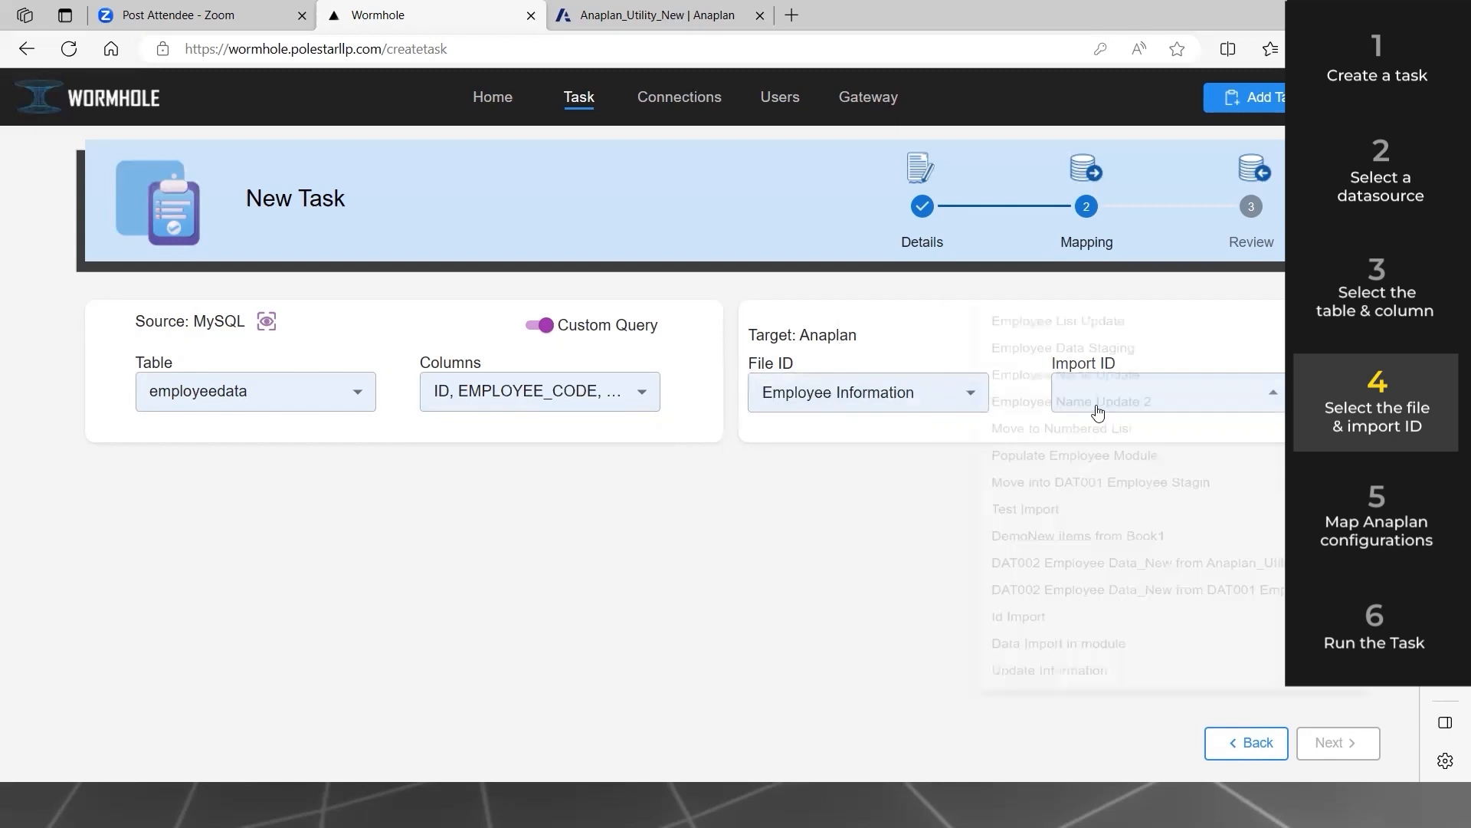
{"action": "left_click", "coordinate": [1068, 328]}
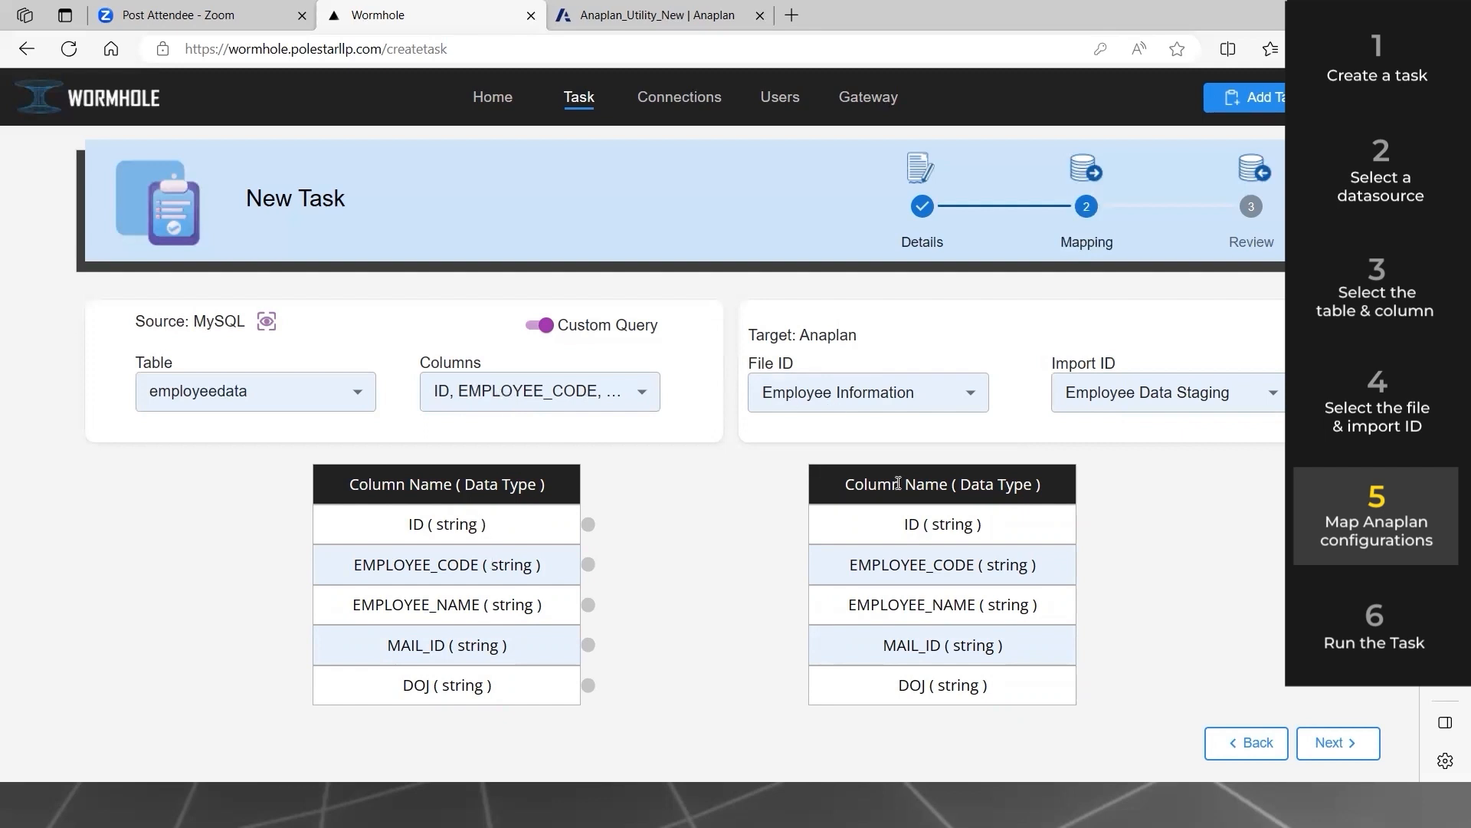
- Map the source columns ID, EMPLOYEE_CODE, EMPLOYEE_NAME, MAIL_ID and DOJ to the target columns of the same names
{"action": "left_click_drag", "start_coordinate": [588, 524], "coordinate": [834, 535]}
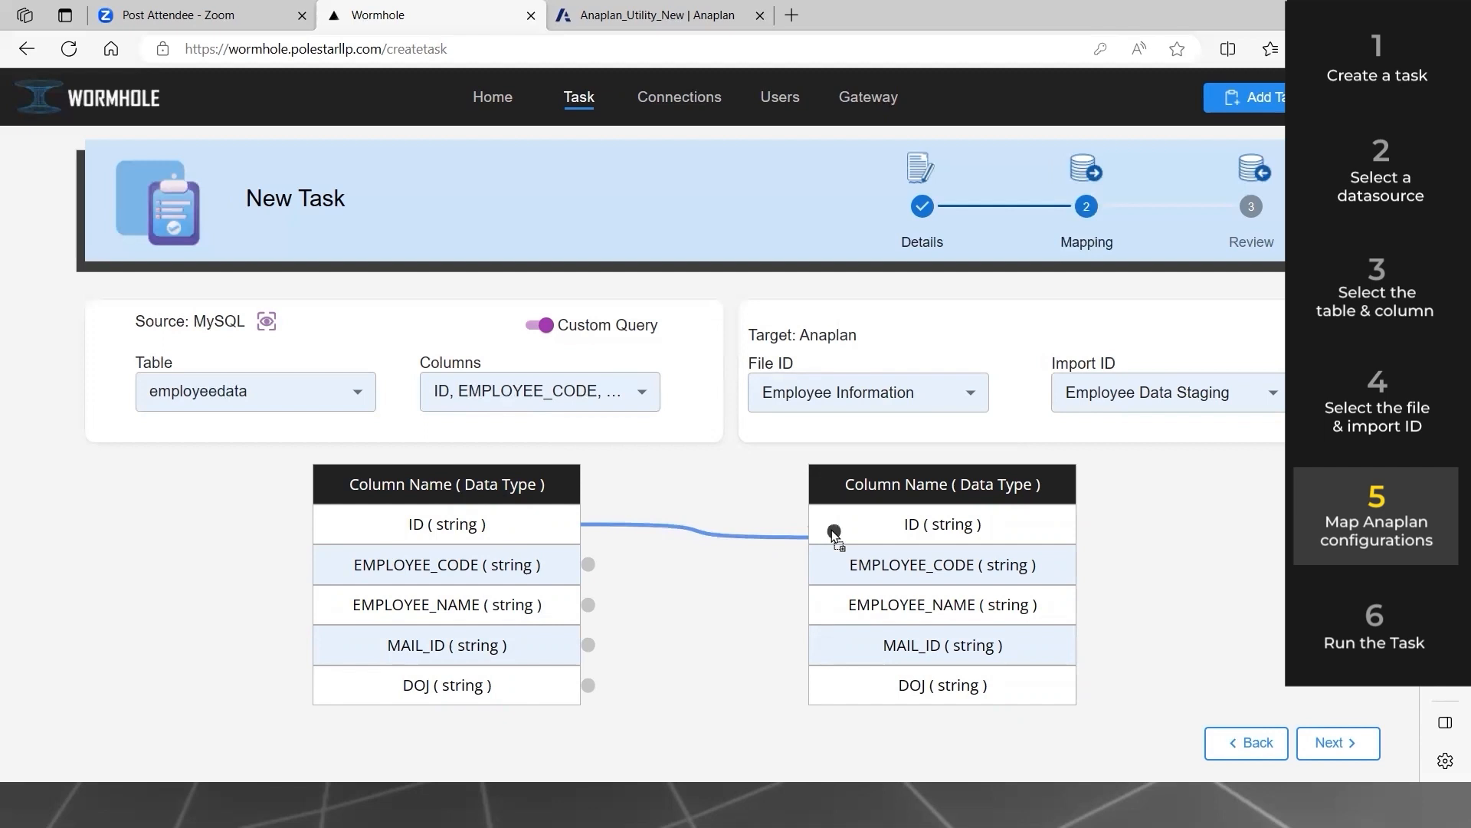
{"action": "left_click_drag", "start_coordinate": [589, 564], "coordinate": [849, 568]}
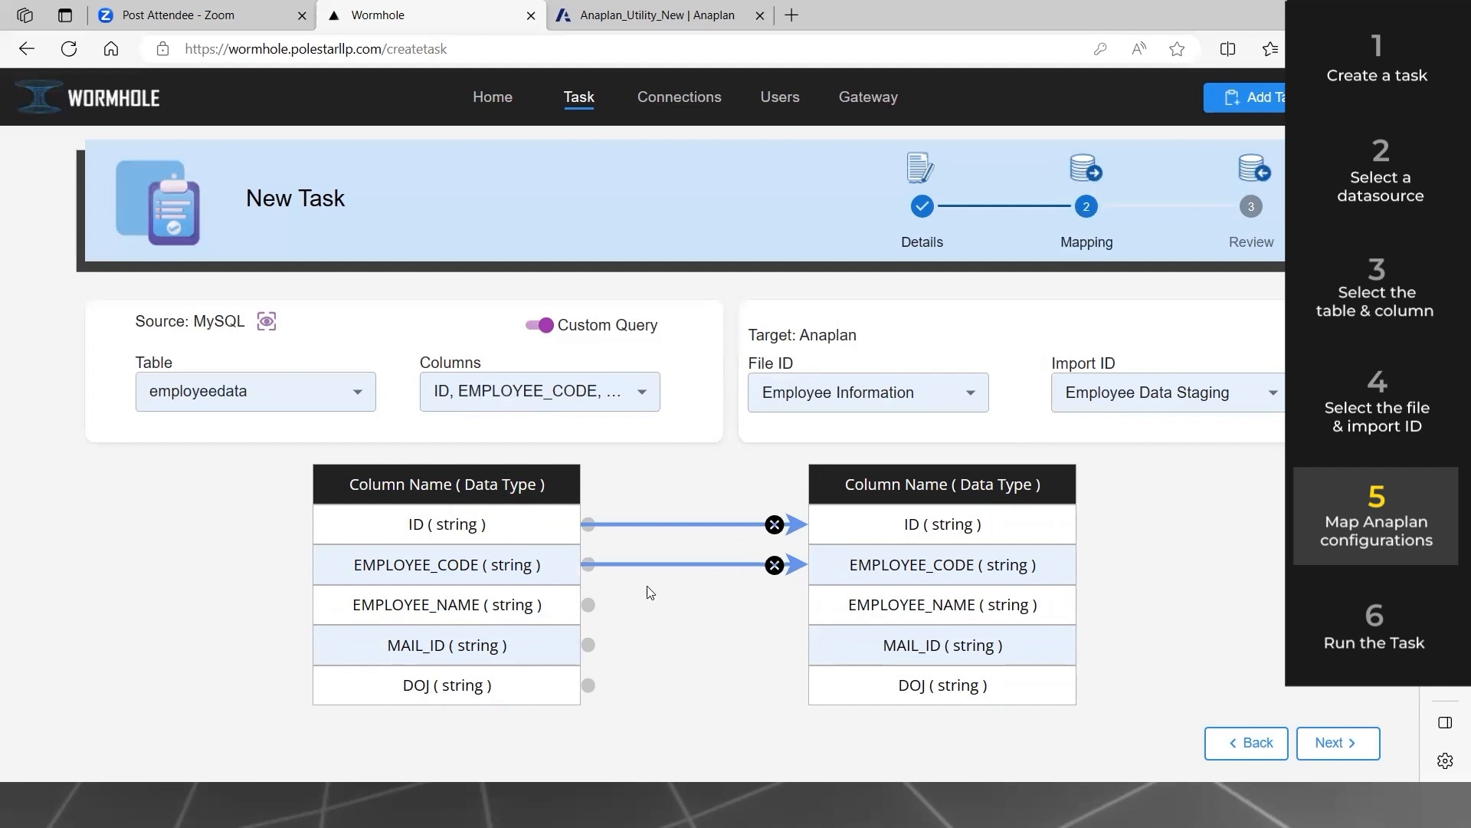
{"action": "left_click_drag", "start_coordinate": [588, 605], "coordinate": [893, 605]}
{"action": "left_click_drag", "start_coordinate": [588, 644], "coordinate": [878, 648]}
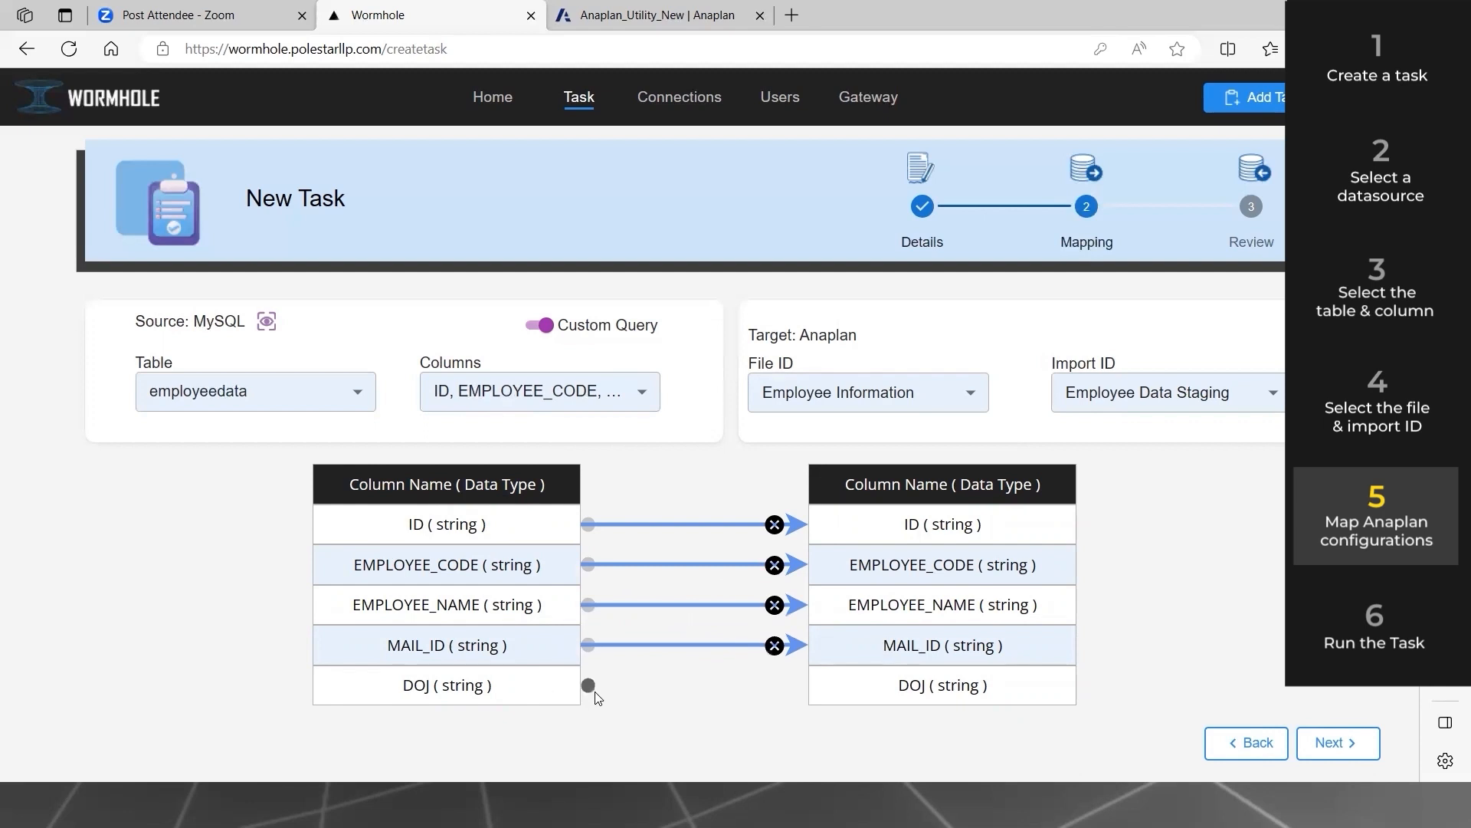
{"action": "left_click_drag", "start_coordinate": [589, 685], "coordinate": [870, 693]}
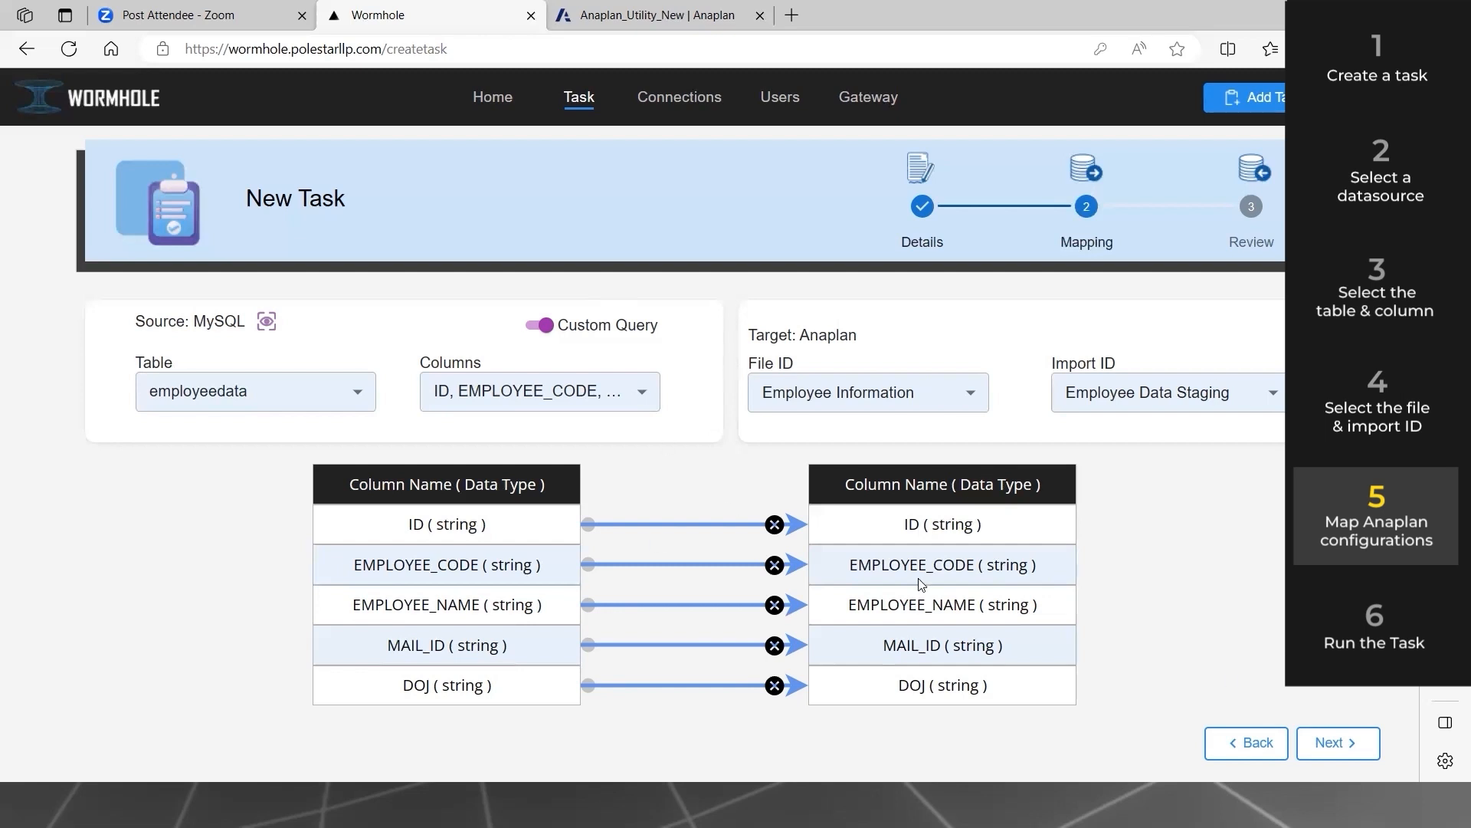
- Continue to the task review and finish creating the WebinarDemo task
{"action": "left_click", "coordinate": [1325, 742]}
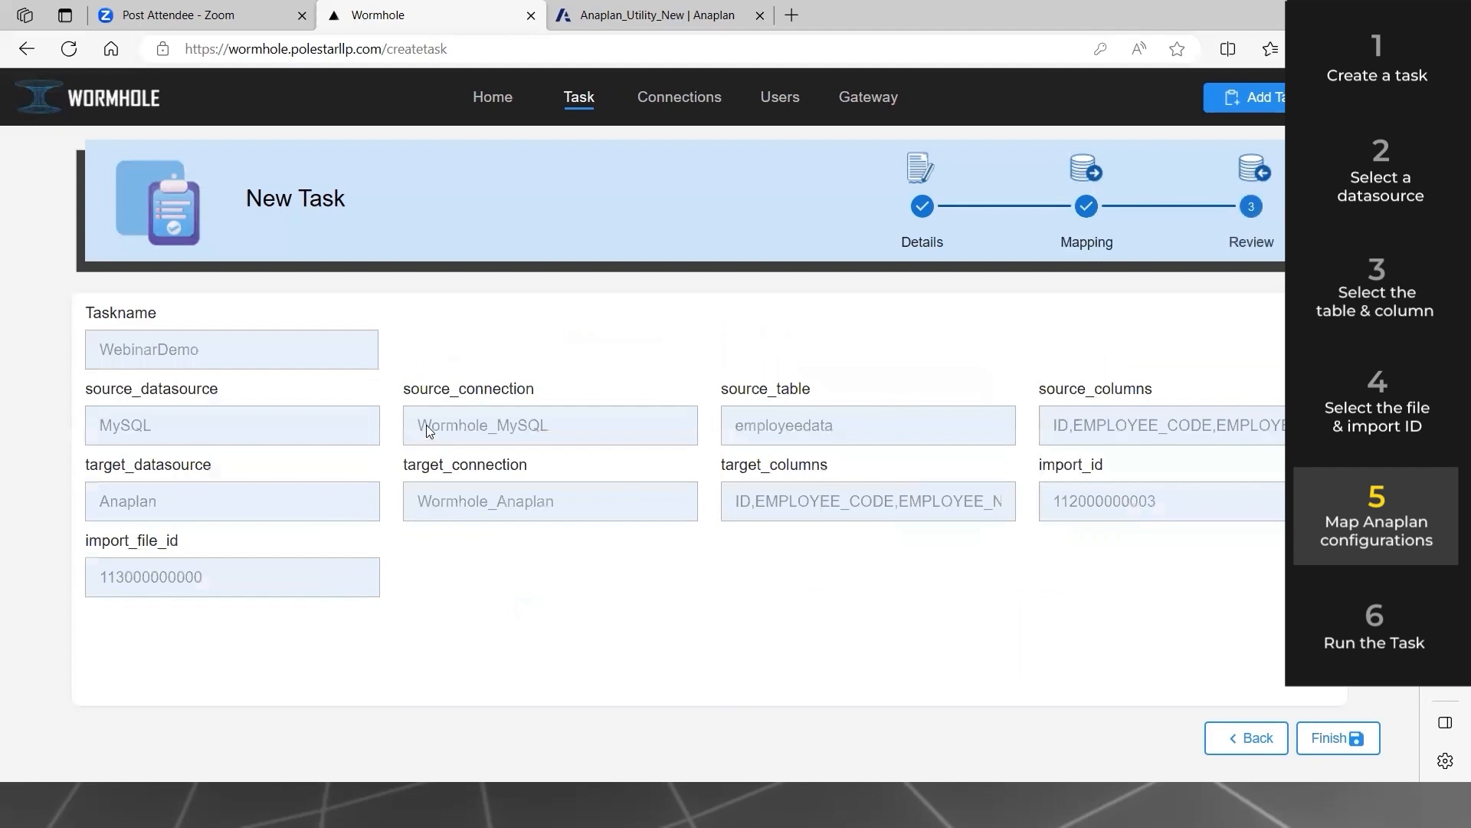
{"action": "left_click", "coordinate": [1339, 739]}
{"action": "left_click", "coordinate": [691, 541]}
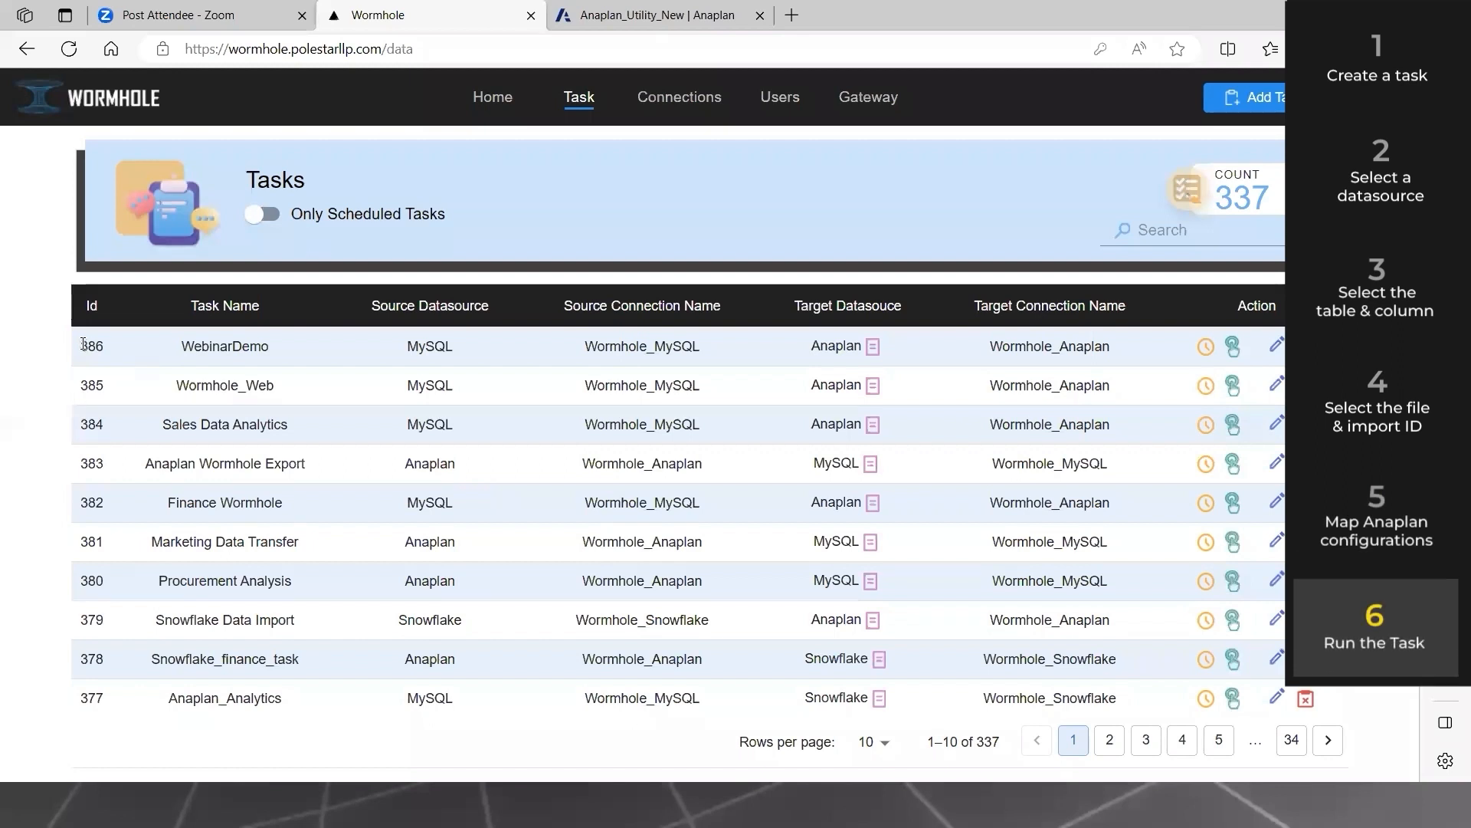
- Reload the task list, run the WebinarDemo task and confirm its execution
{"action": "left_click_drag", "start_coordinate": [79, 346], "coordinate": [610, 347]}
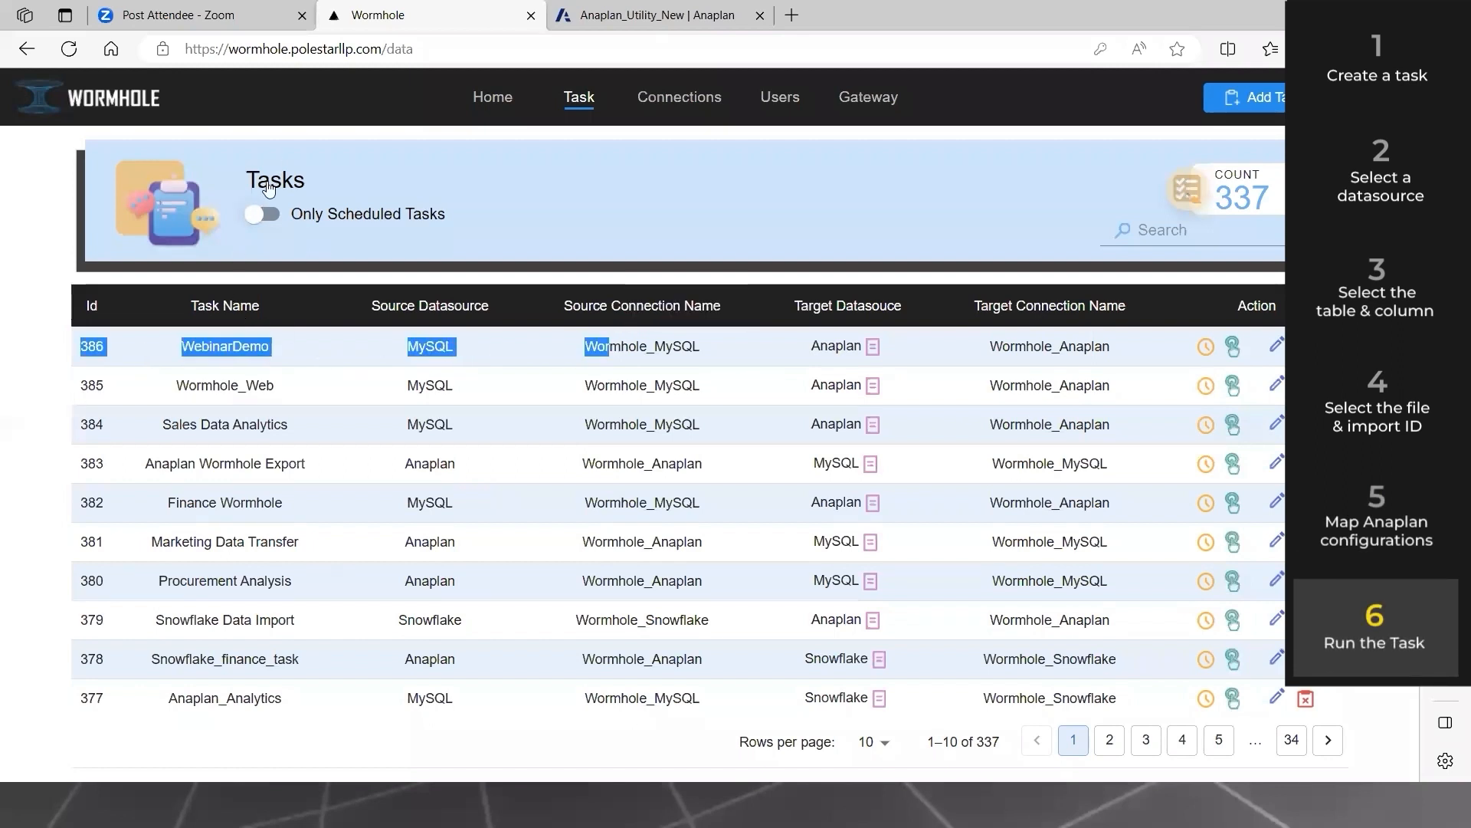
{"action": "mouse_move", "coordinate": [580, 98]}
{"action": "left_click", "coordinate": [575, 144]}
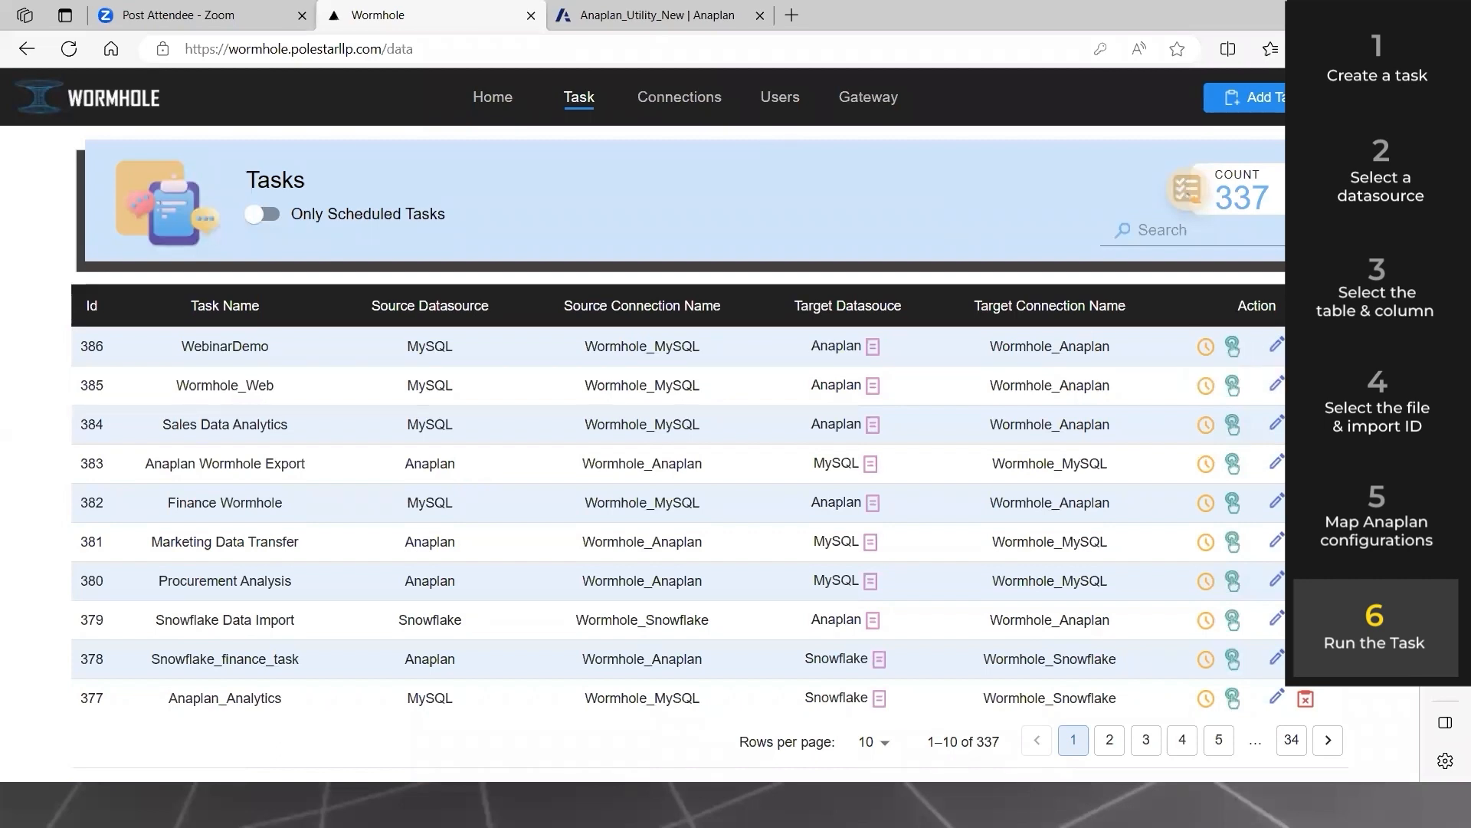
{"action": "left_click", "coordinate": [1232, 347]}
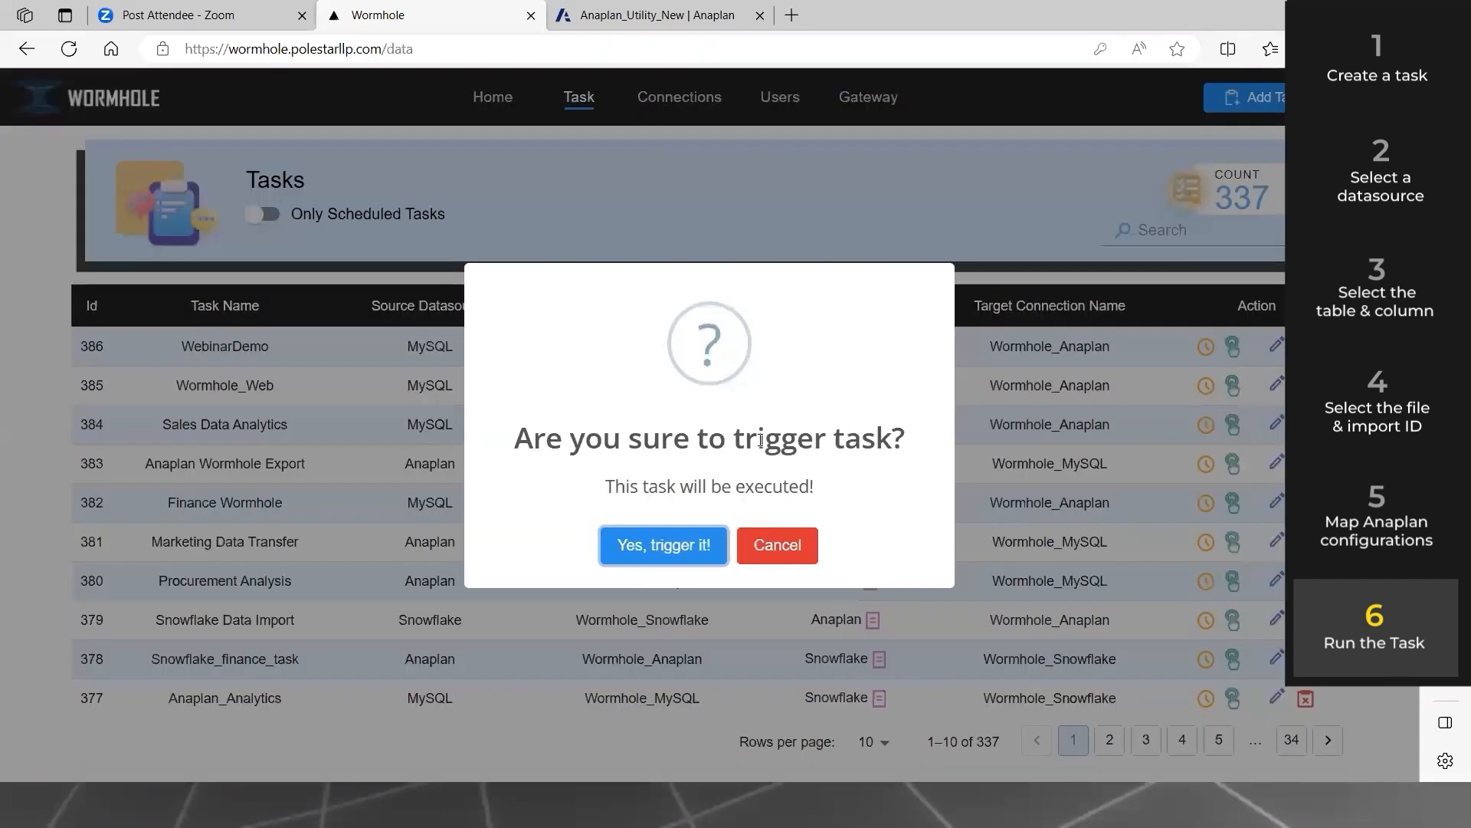
{"action": "left_click", "coordinate": [650, 547]}
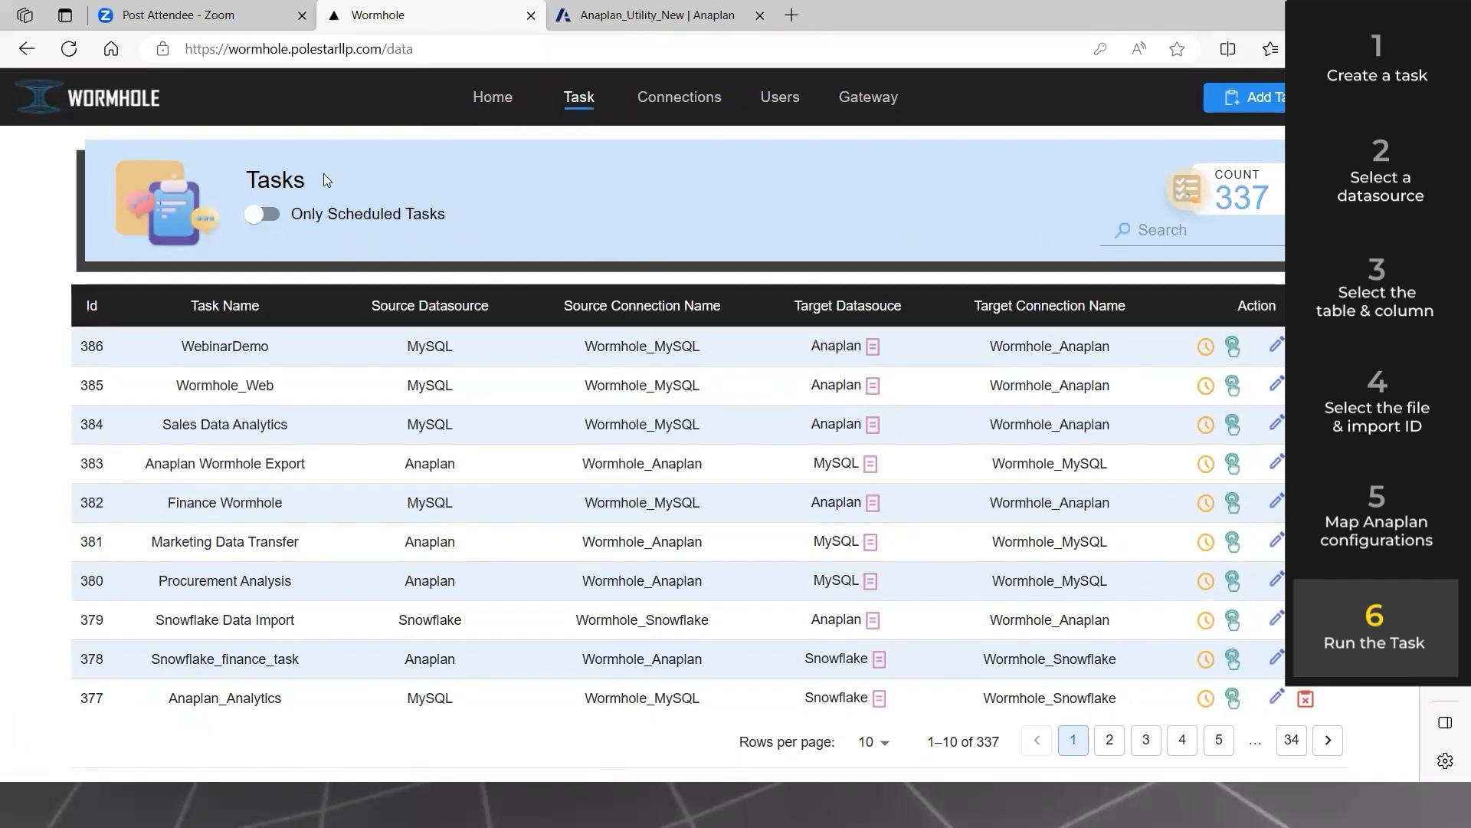
- Examine the task log of WebinarDemo for record statuses and errors, and return to the task list
{"action": "left_click", "coordinate": [873, 350]}
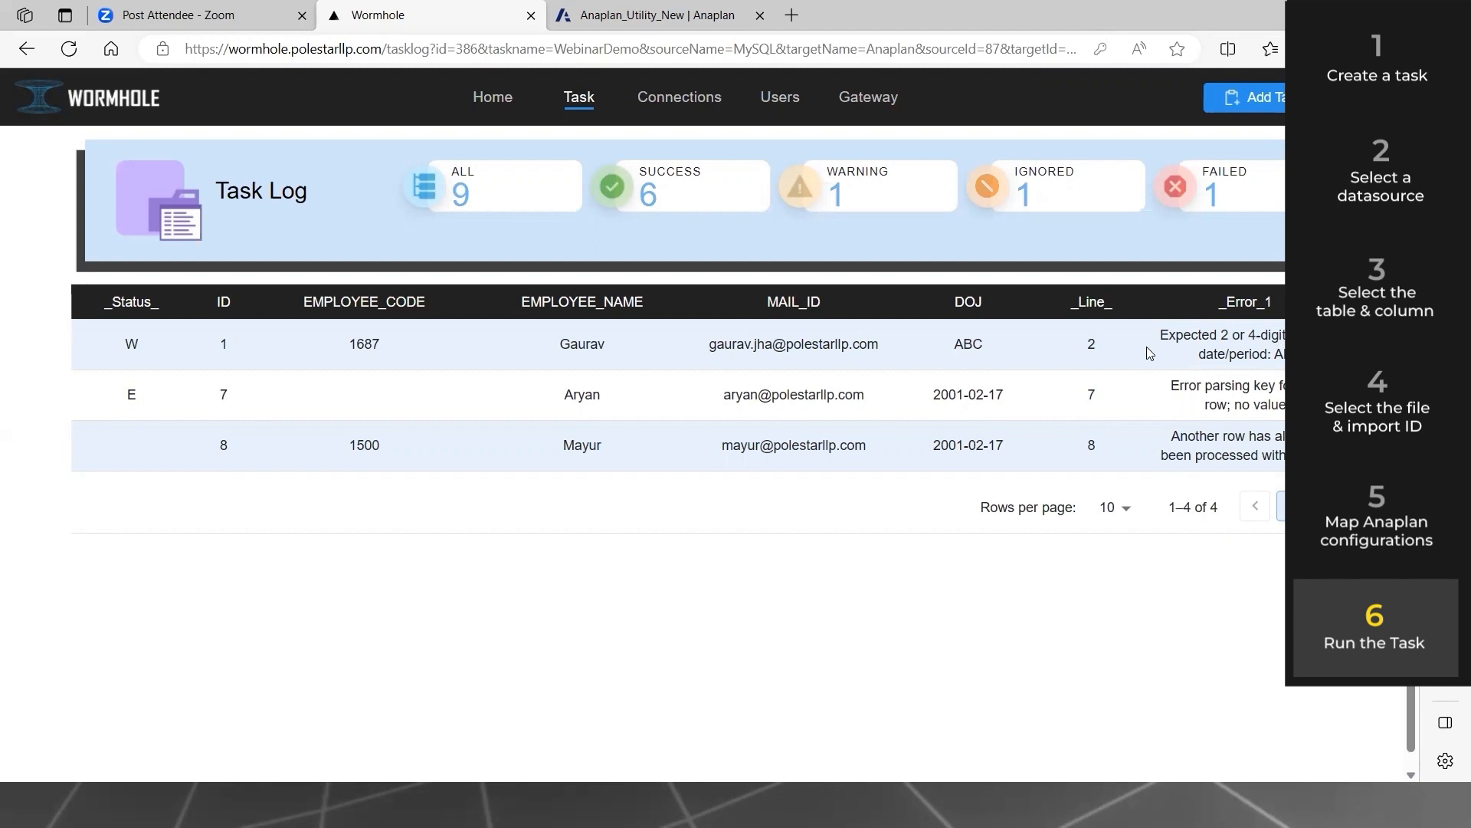
{"action": "mouse_move", "coordinate": [579, 99]}
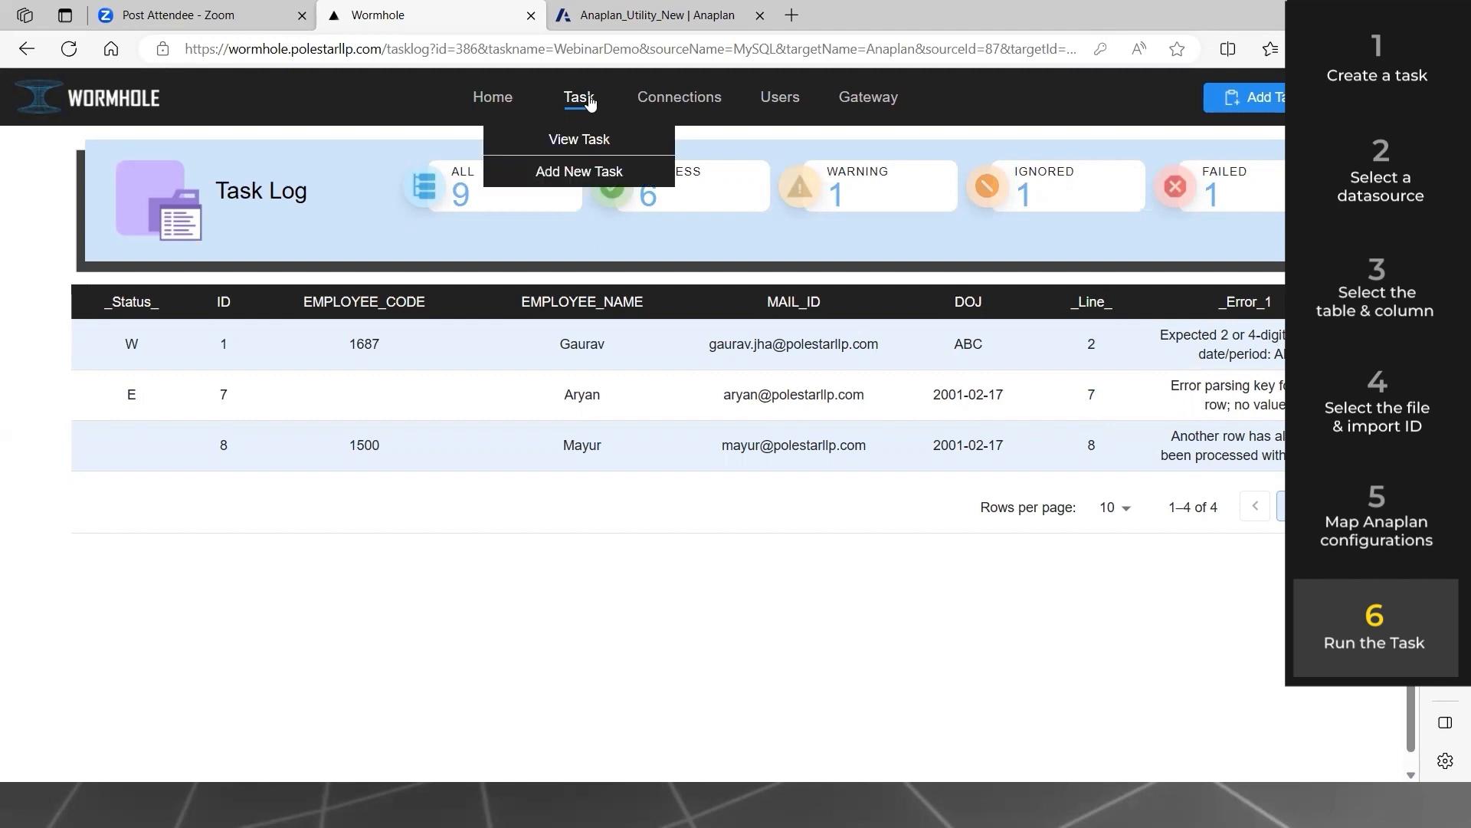
{"action": "left_click", "coordinate": [575, 141]}
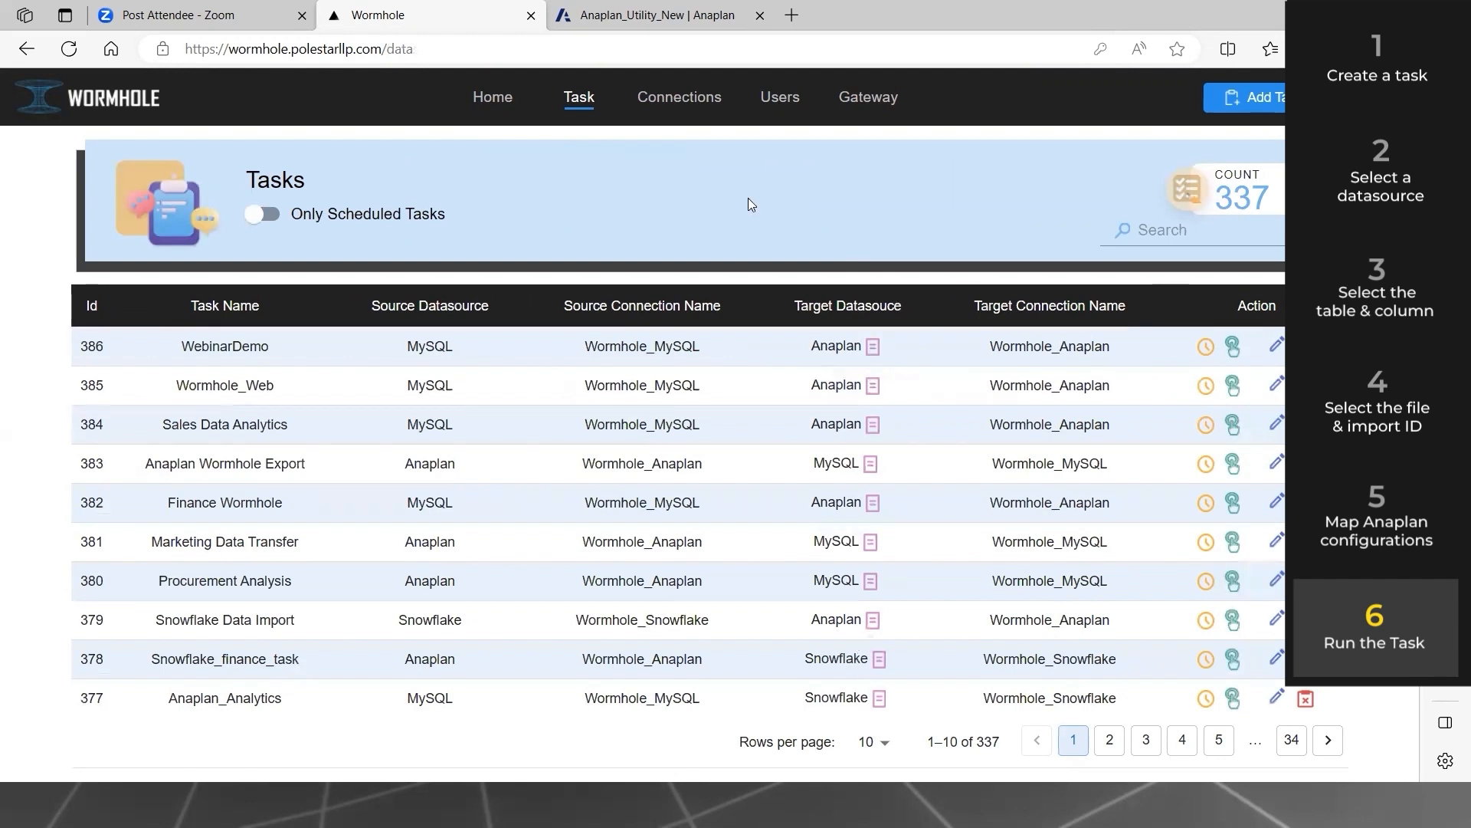
- Examine the datasource categories offered for a new connection without choosing one, and view the list of existing connections
{"action": "mouse_move", "coordinate": [682, 102]}
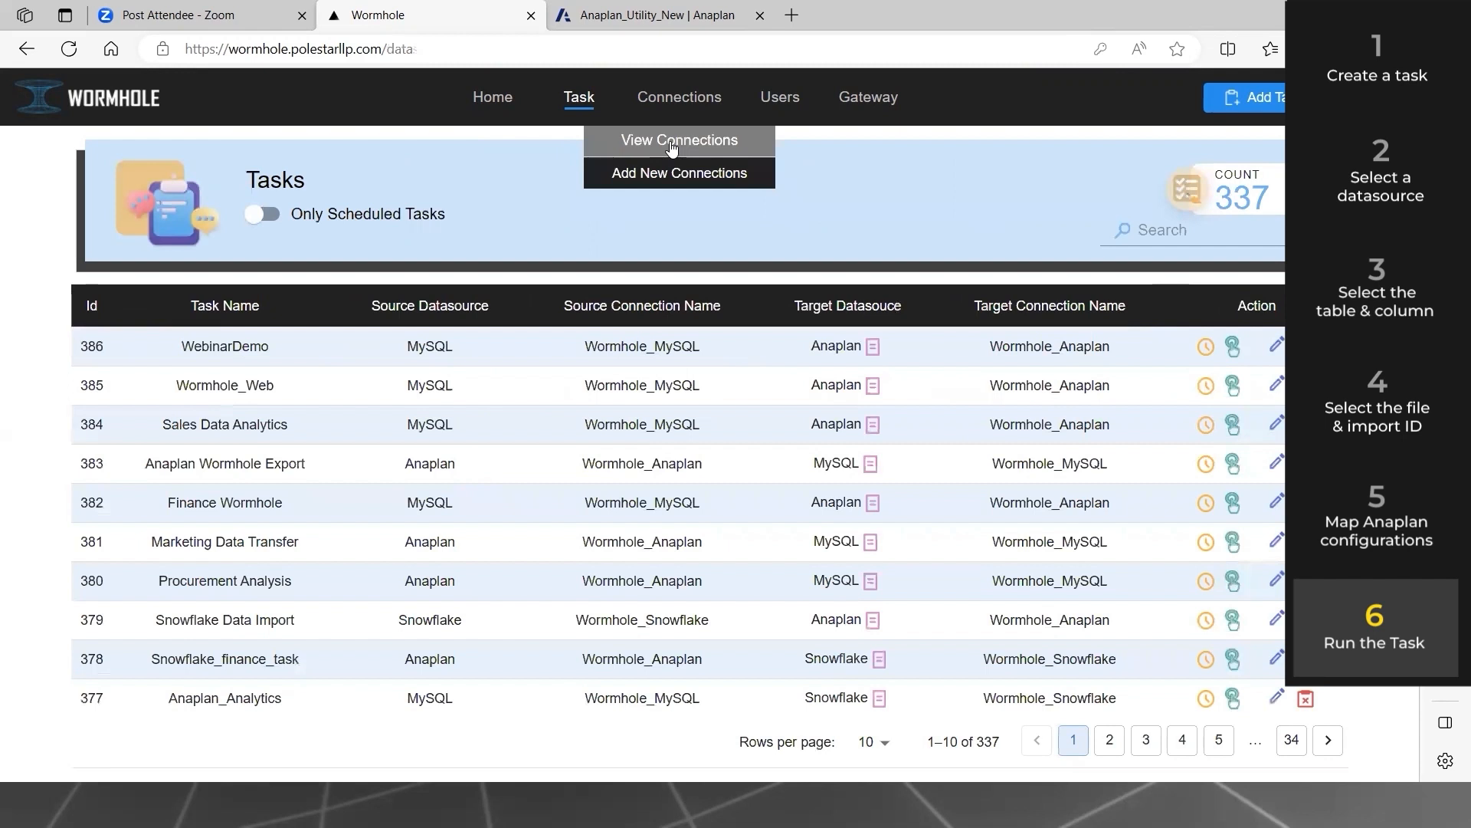
{"action": "left_click", "coordinate": [669, 175]}
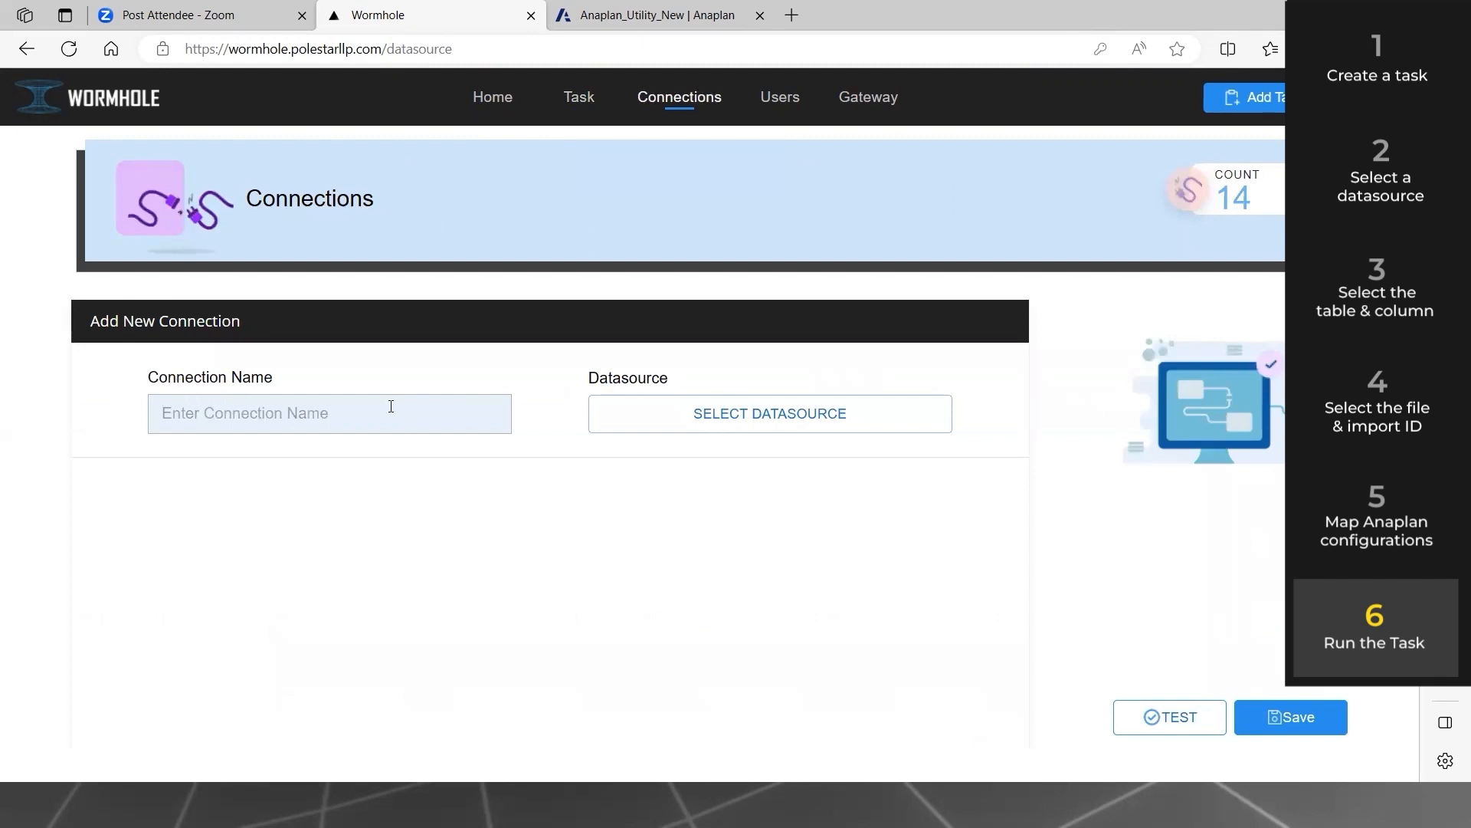
{"action": "left_click", "coordinate": [729, 414]}
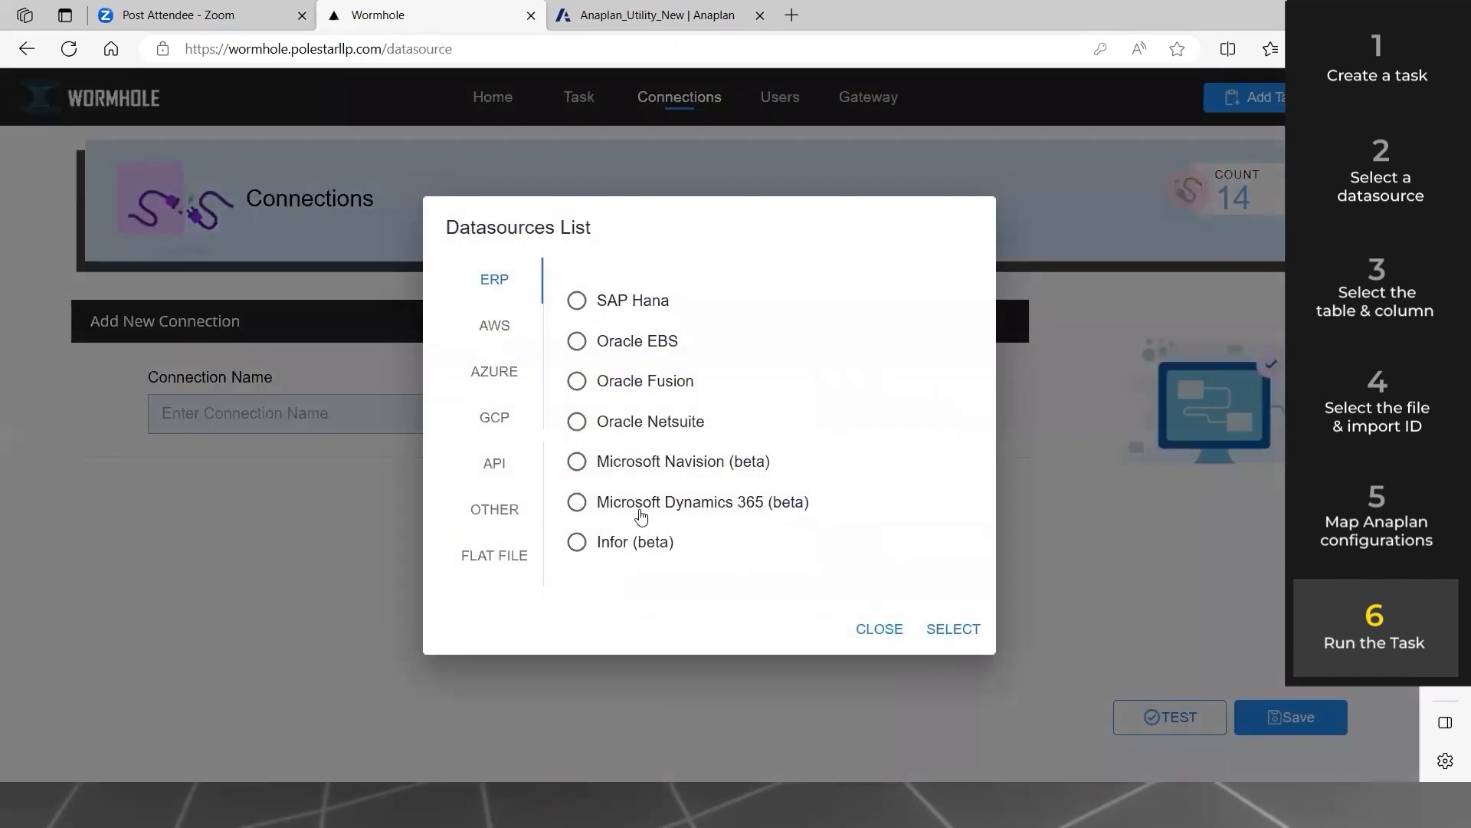
{"action": "left_click", "coordinate": [503, 325]}
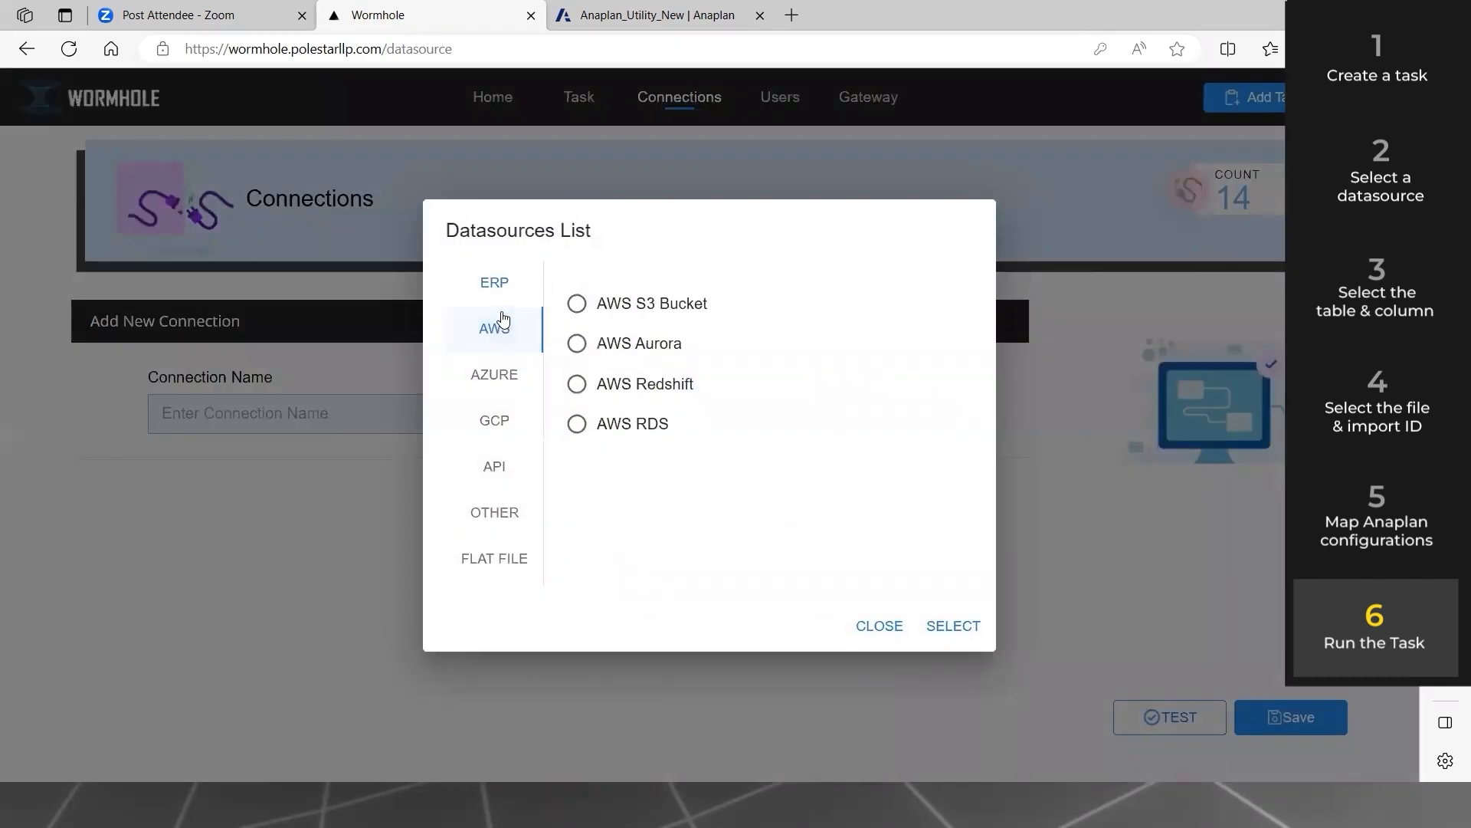
{"action": "left_click", "coordinate": [512, 375]}
{"action": "left_click", "coordinate": [504, 482]}
{"action": "left_click", "coordinate": [505, 527]}
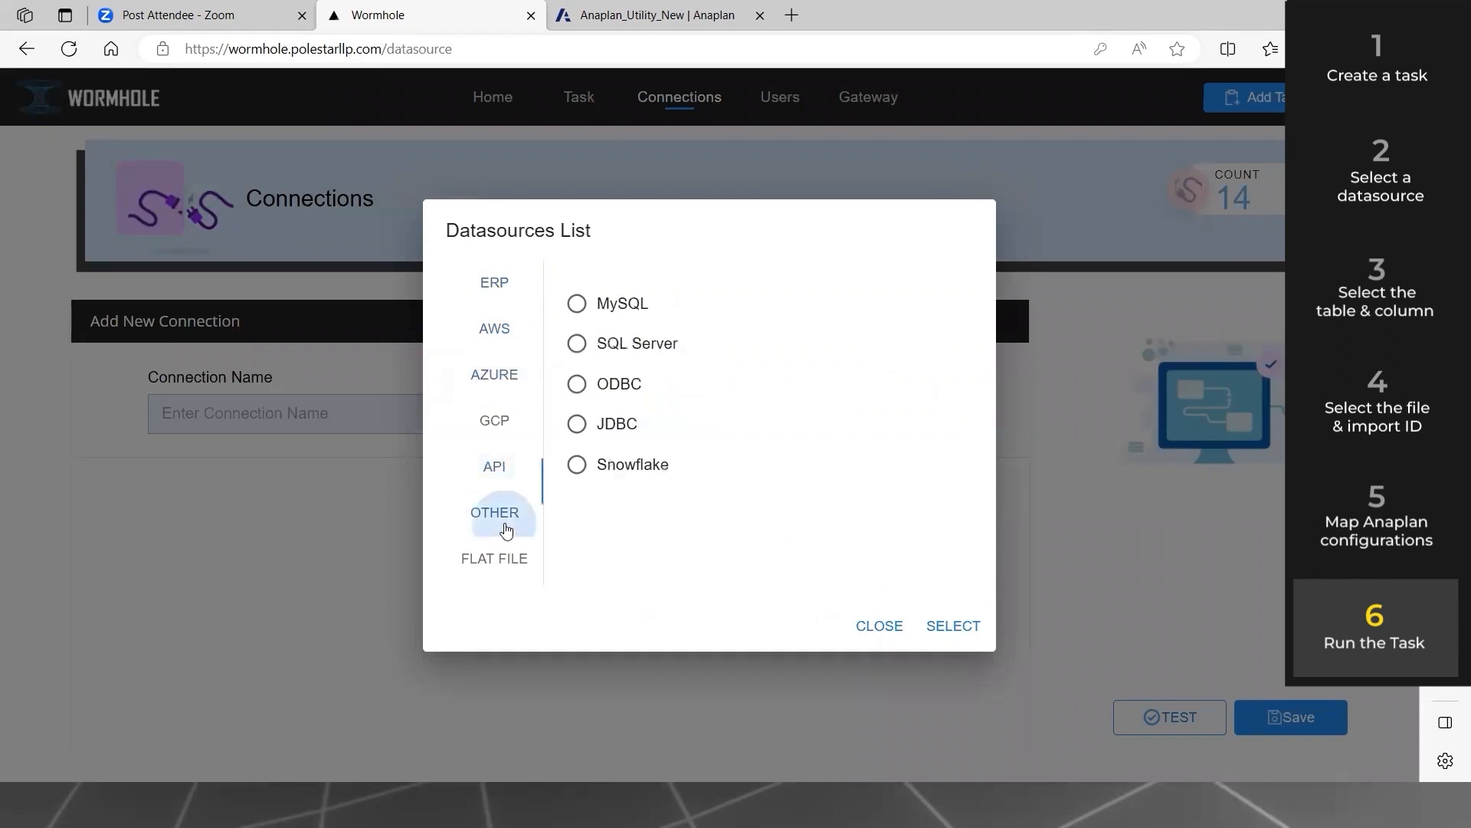
{"action": "left_click", "coordinate": [865, 625]}
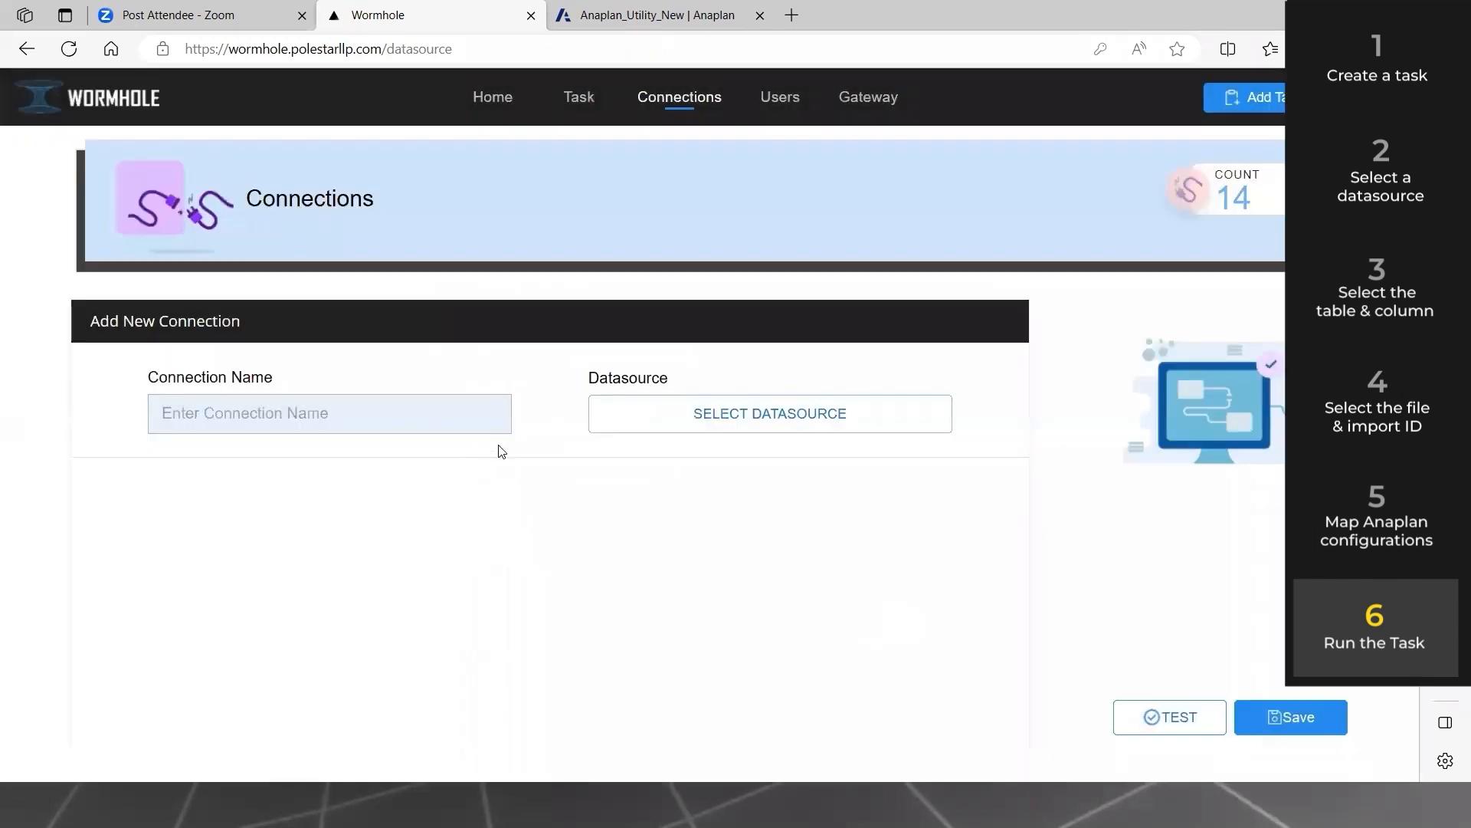
{"action": "mouse_move", "coordinate": [664, 99]}
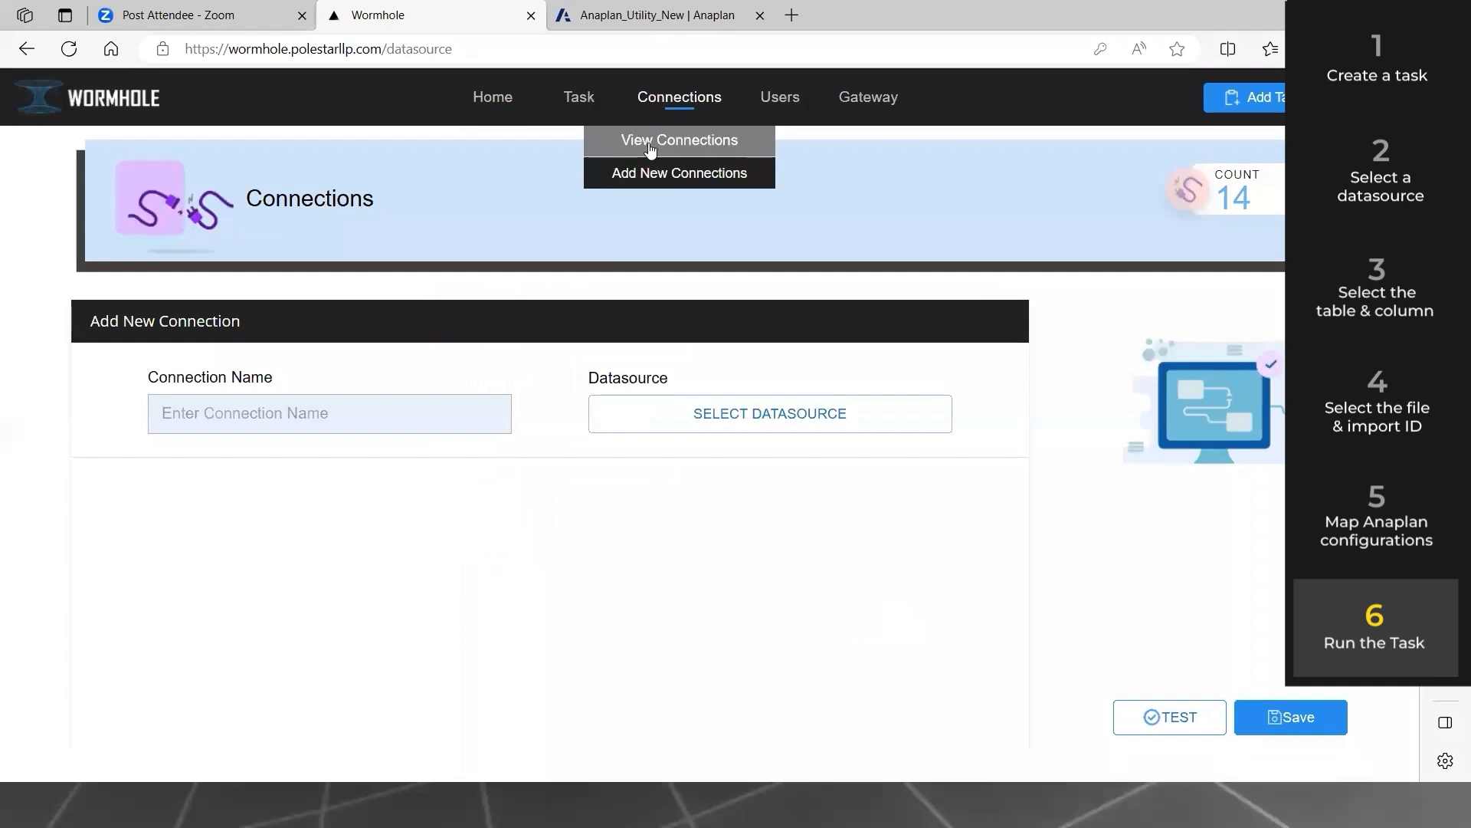
{"action": "left_click", "coordinate": [649, 145]}
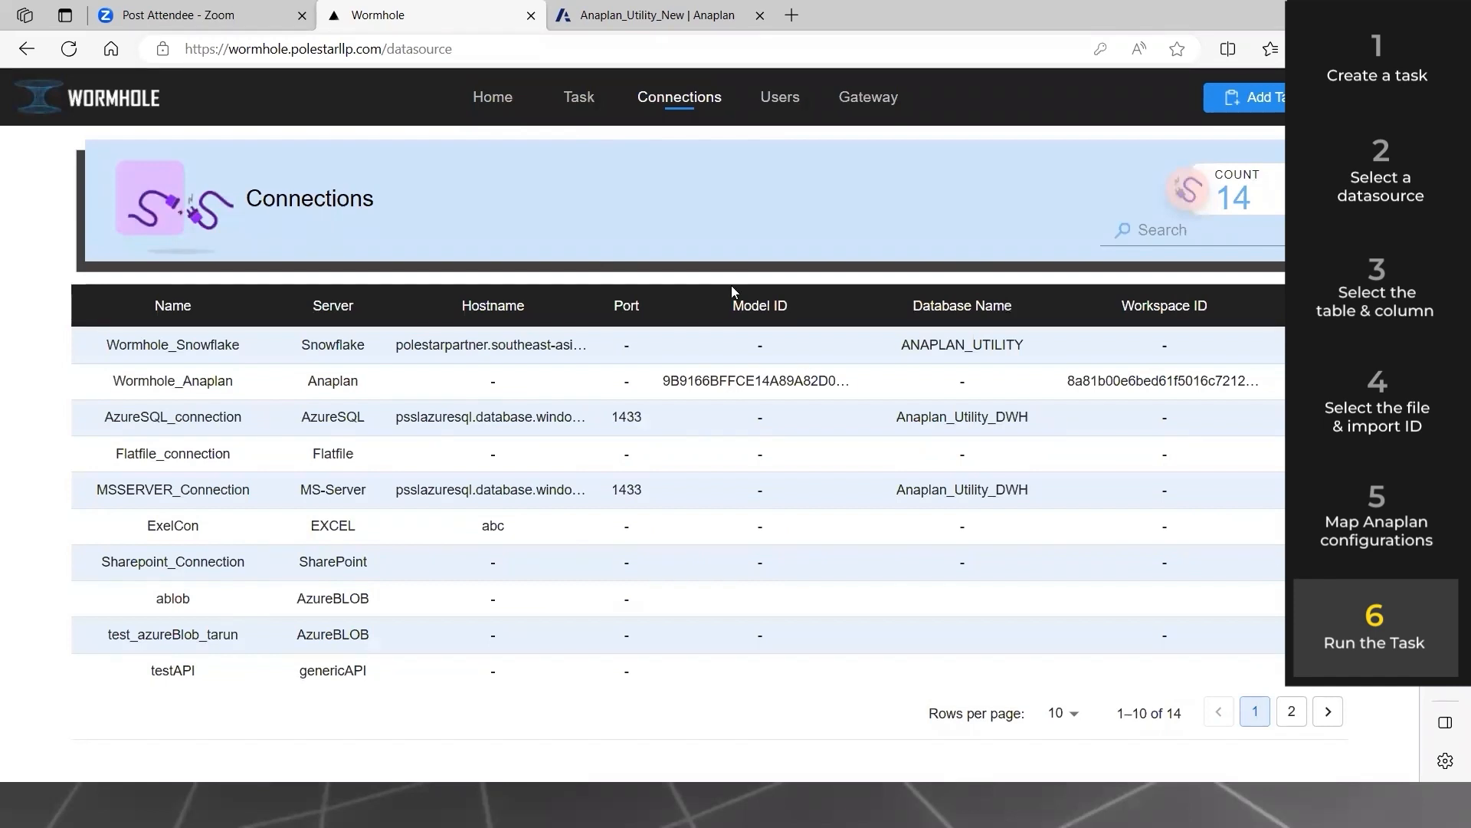
- Examine the form for adding a new user and the list of existing users
{"action": "mouse_move", "coordinate": [774, 103]}
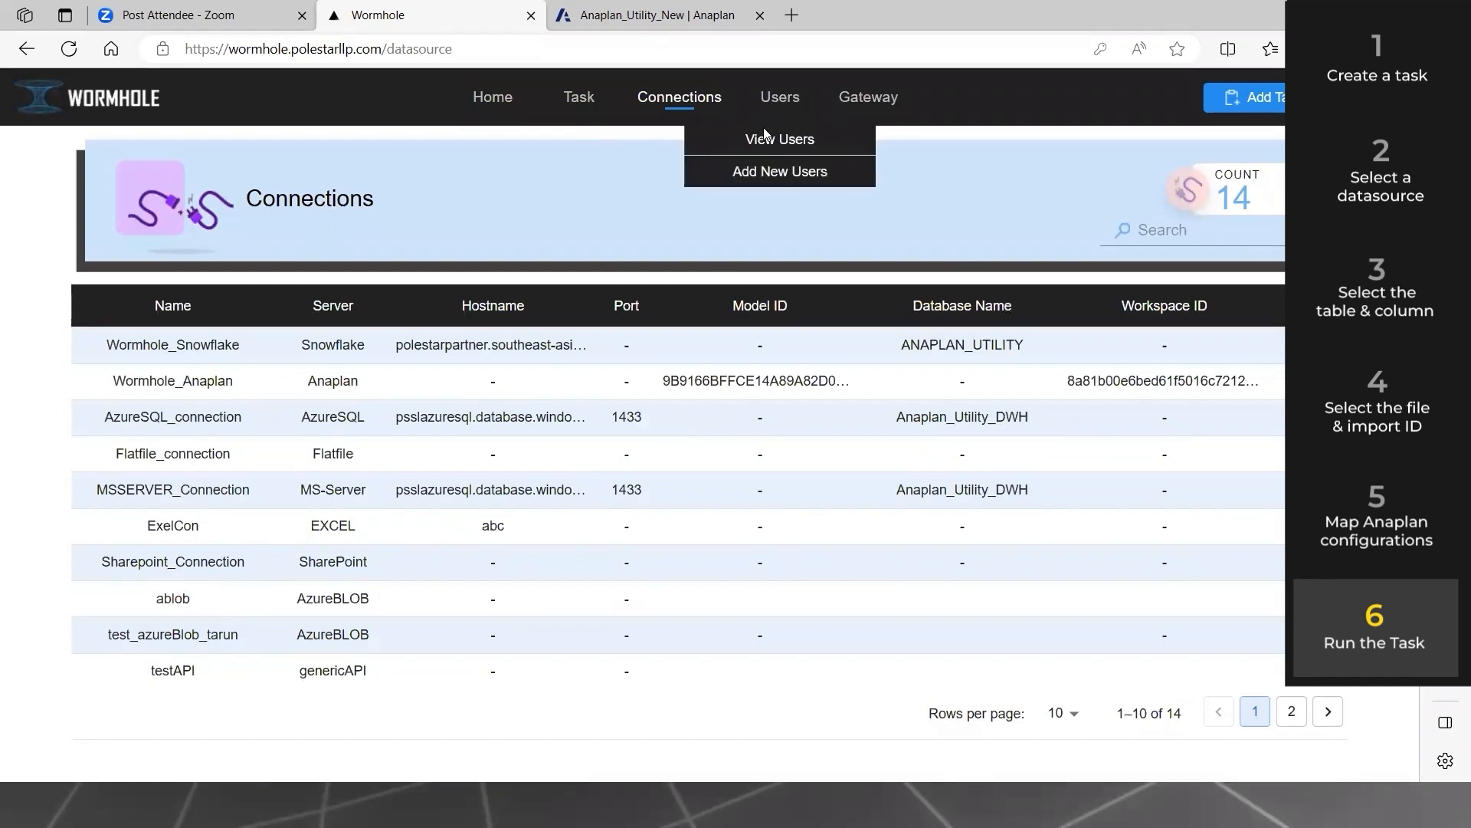
{"action": "left_click", "coordinate": [764, 175]}
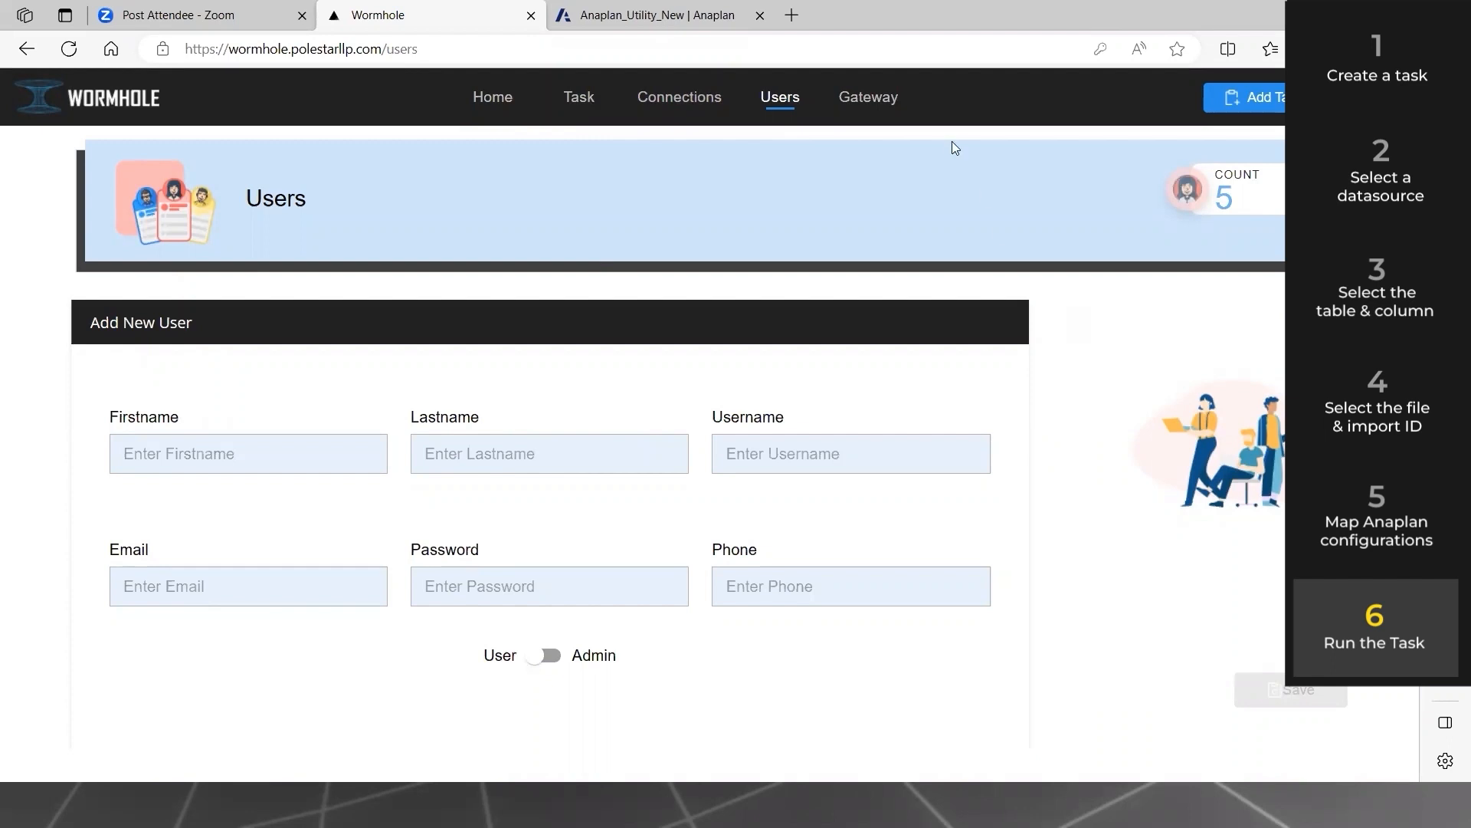
{"action": "mouse_move", "coordinate": [776, 108]}
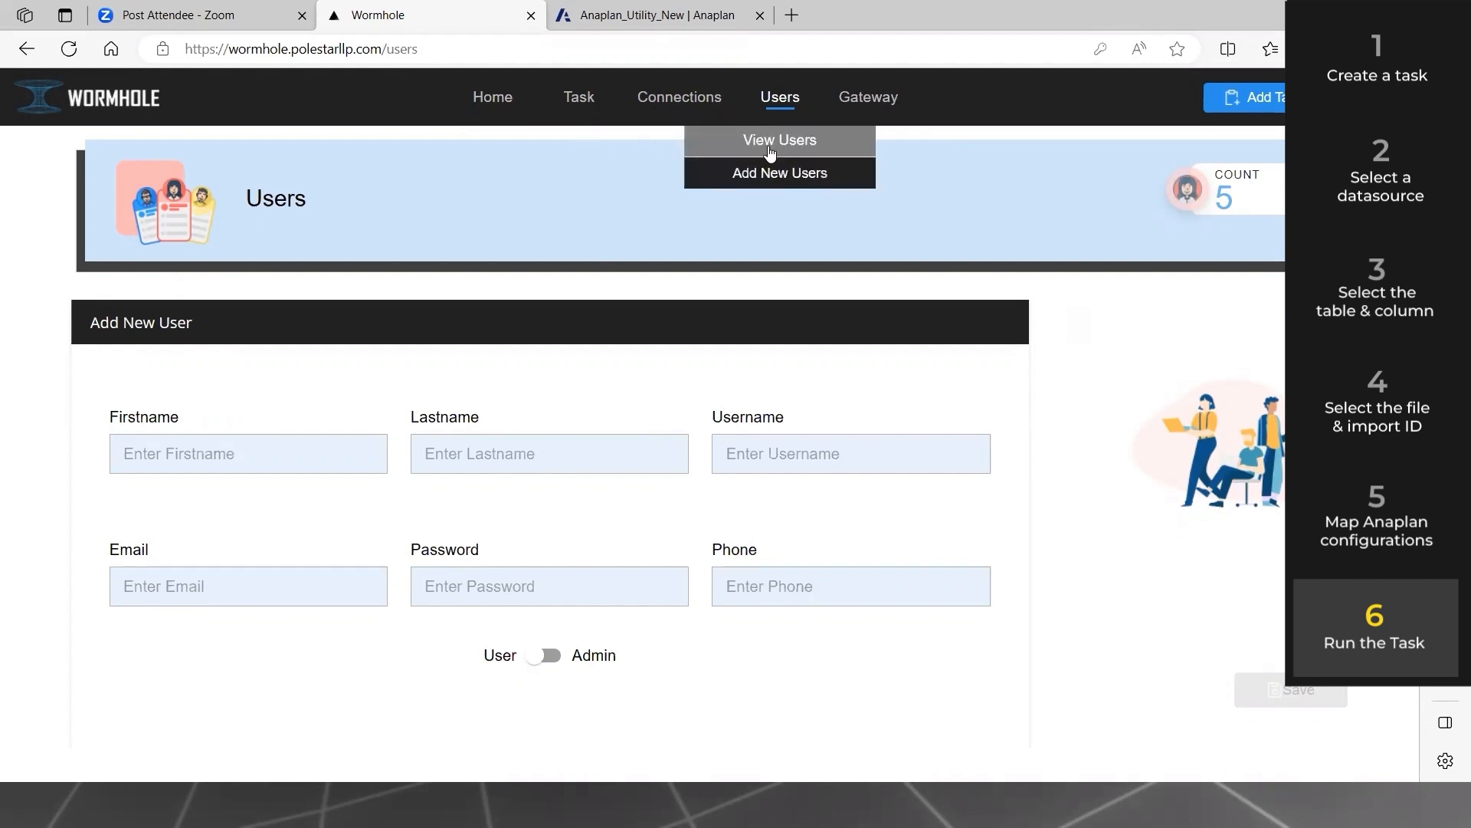
{"action": "left_click", "coordinate": [770, 148]}
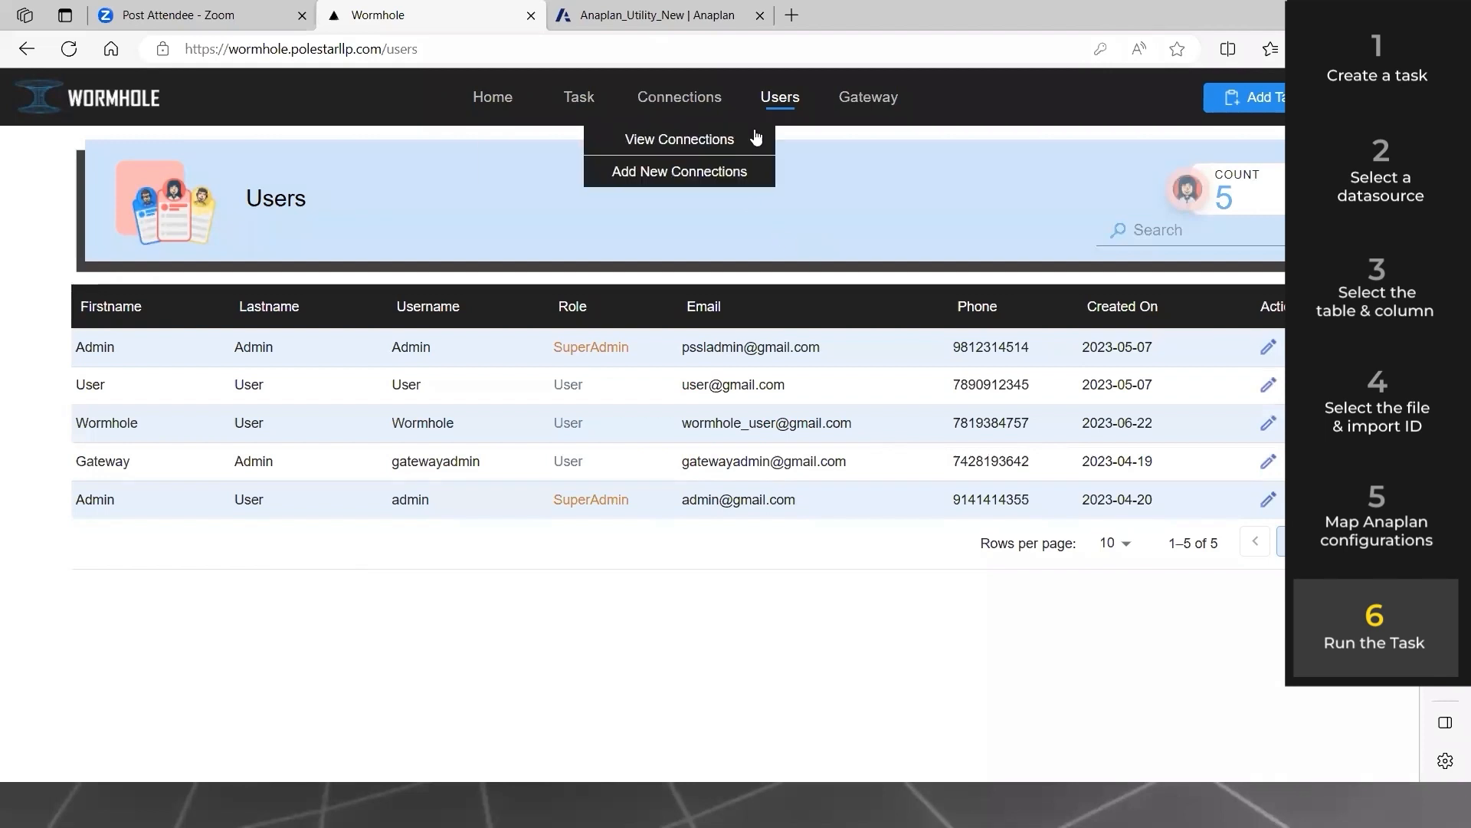
- Examine the form for registering a new gateway and the list of registered gateways
{"action": "mouse_move", "coordinate": [872, 110]}
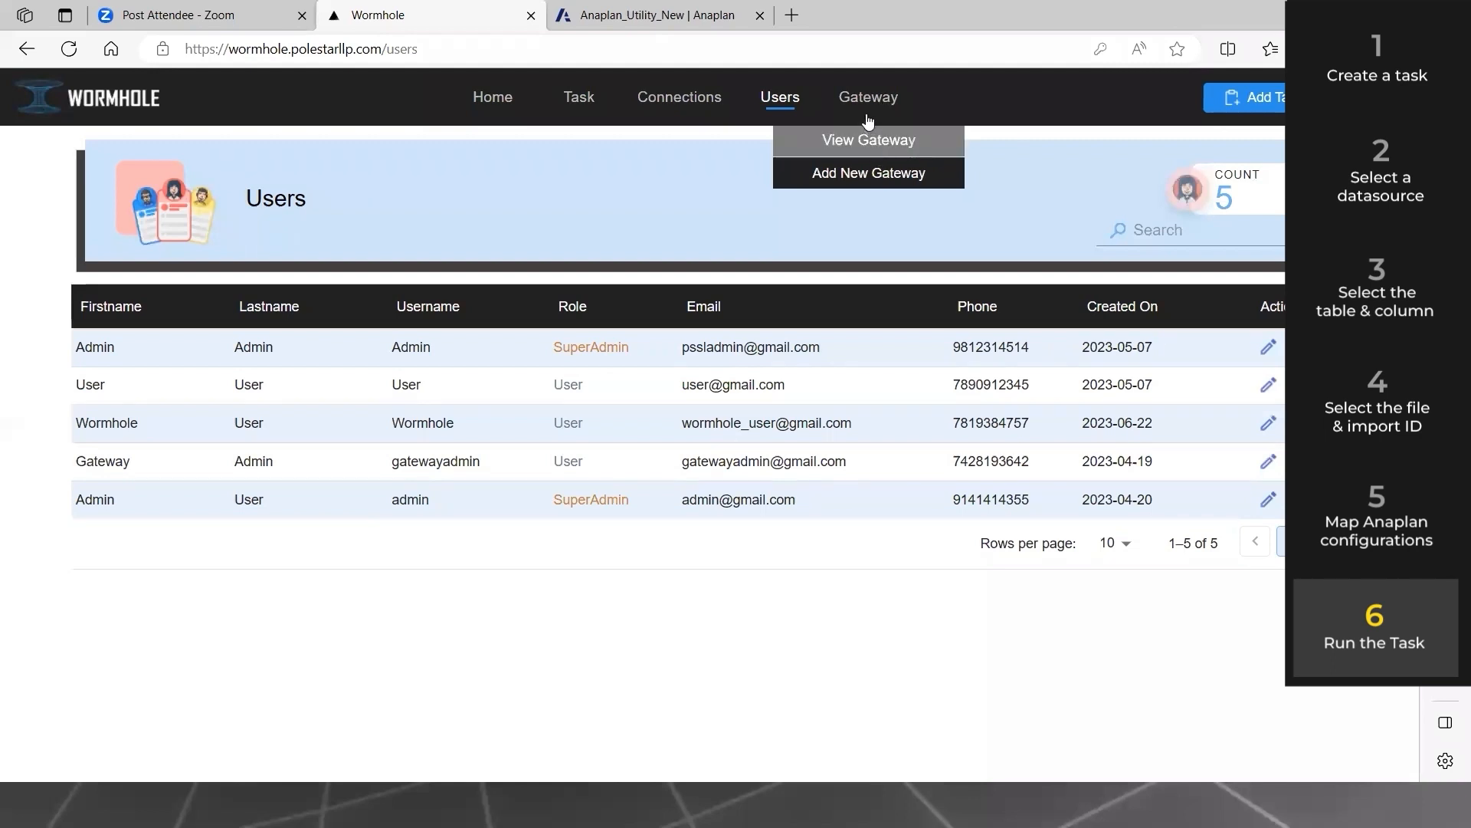
{"action": "left_click", "coordinate": [855, 177]}
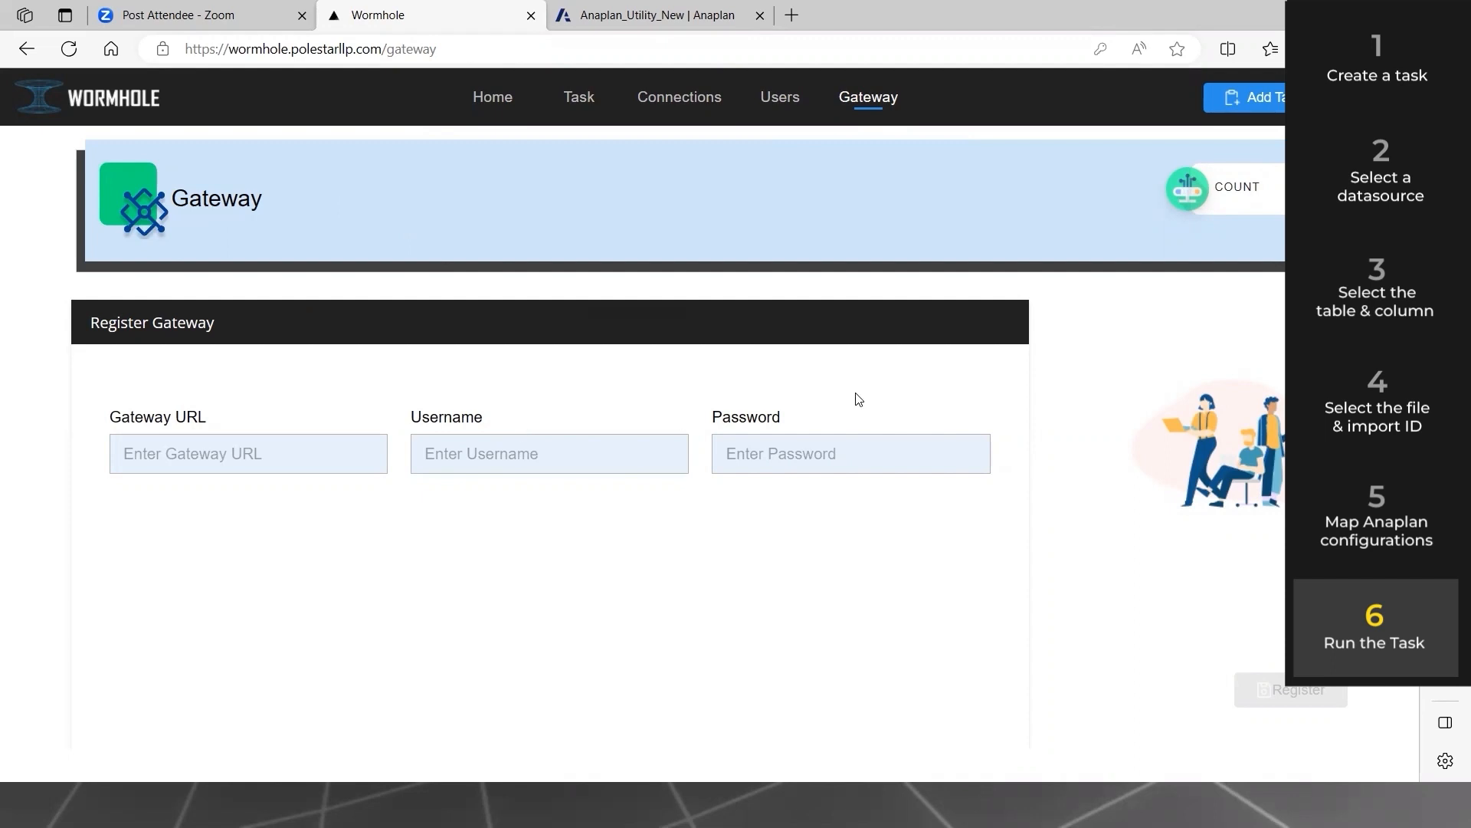
{"action": "left_click", "coordinate": [849, 139]}
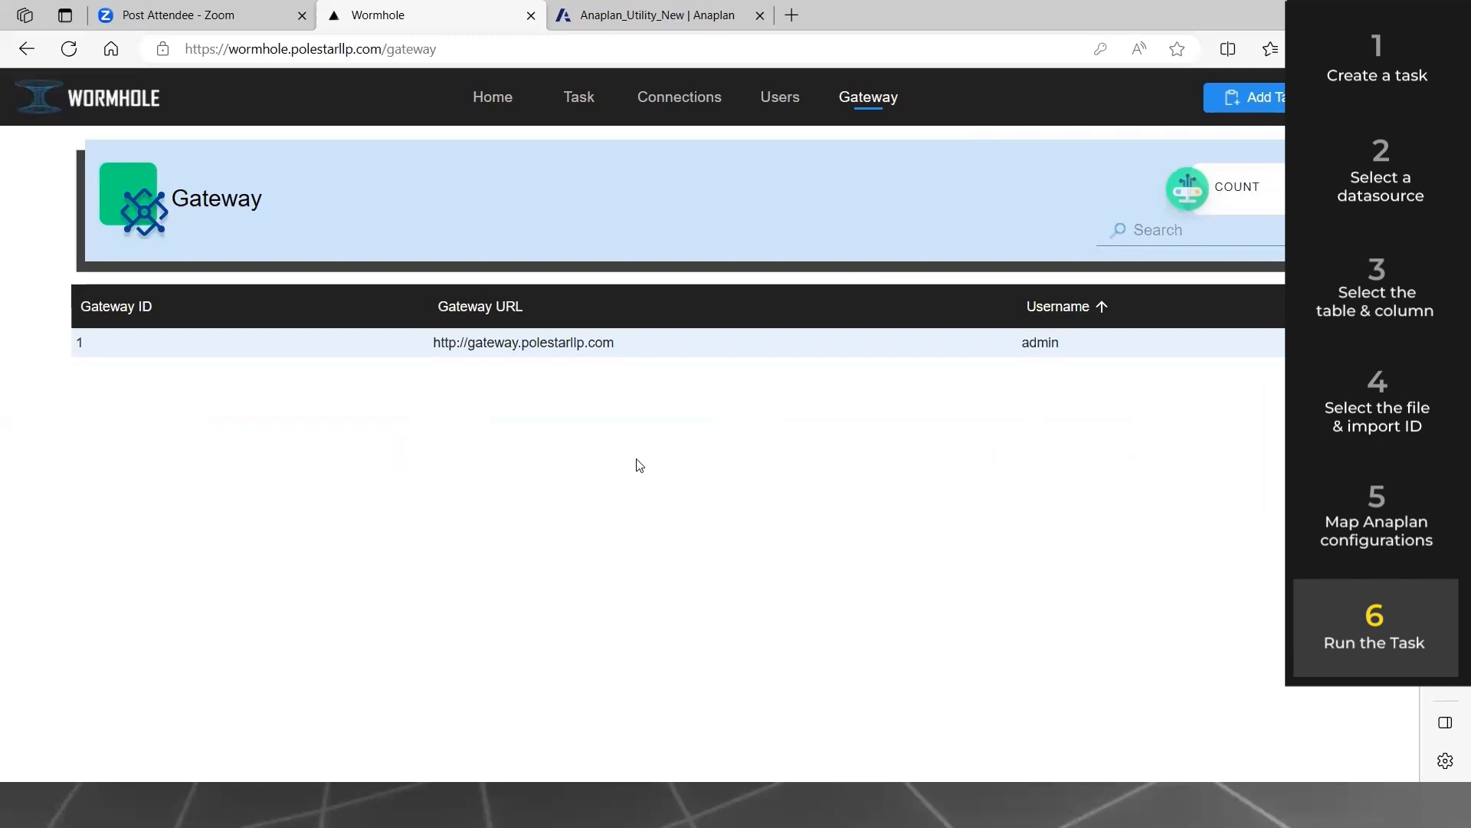
- Switch to the Data Gateway application on the remote desktop and log in with the prefilled credentials
{"action": "key", "text": "alt+Tab"}
{"action": "key", "text": "alt+Tab"}
{"action": "key", "text": "alt+Tab"}
{"action": "key", "text": "alt+Tab"}
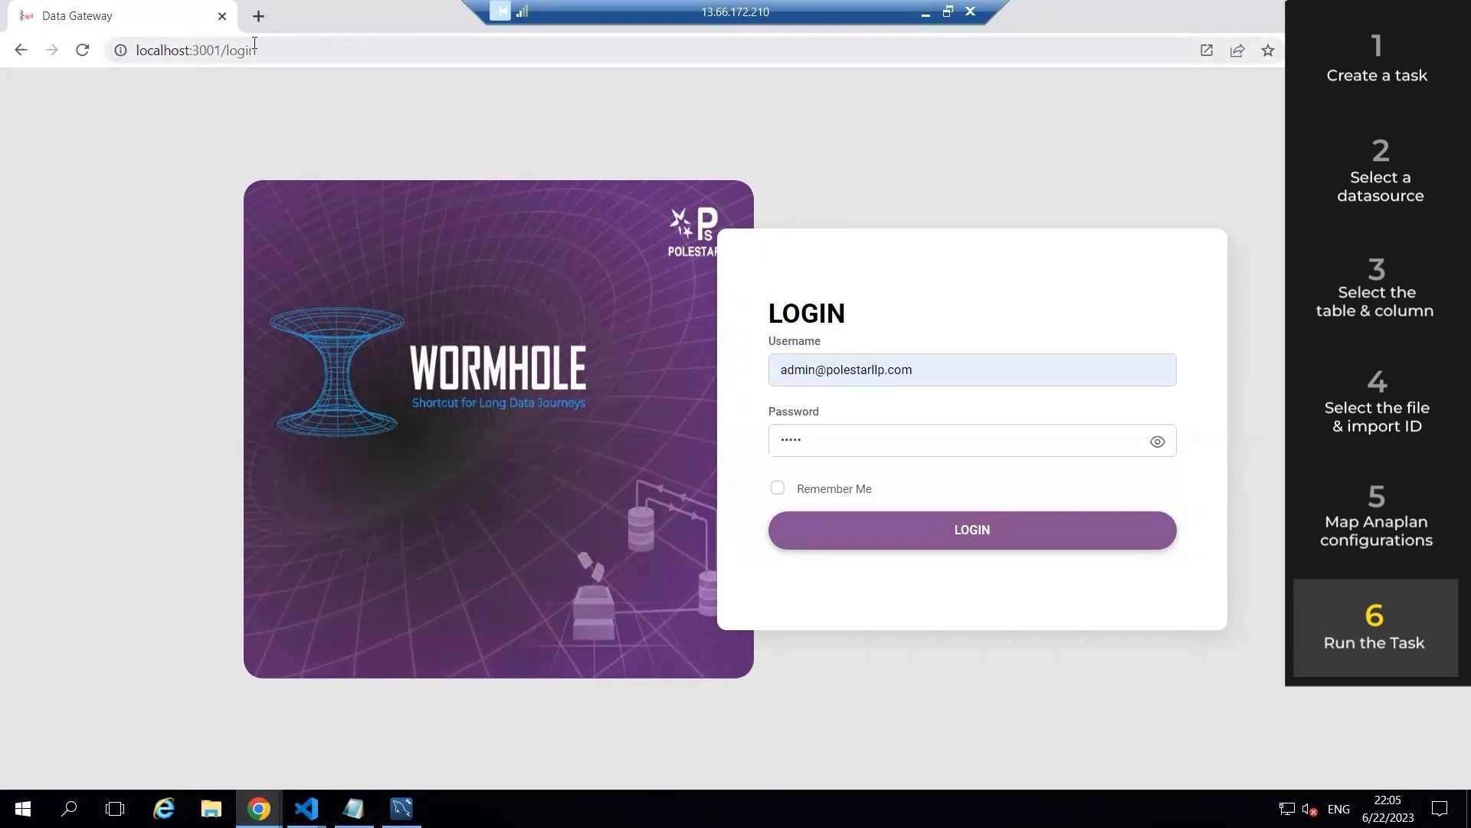
{"action": "left_click", "coordinate": [958, 531]}
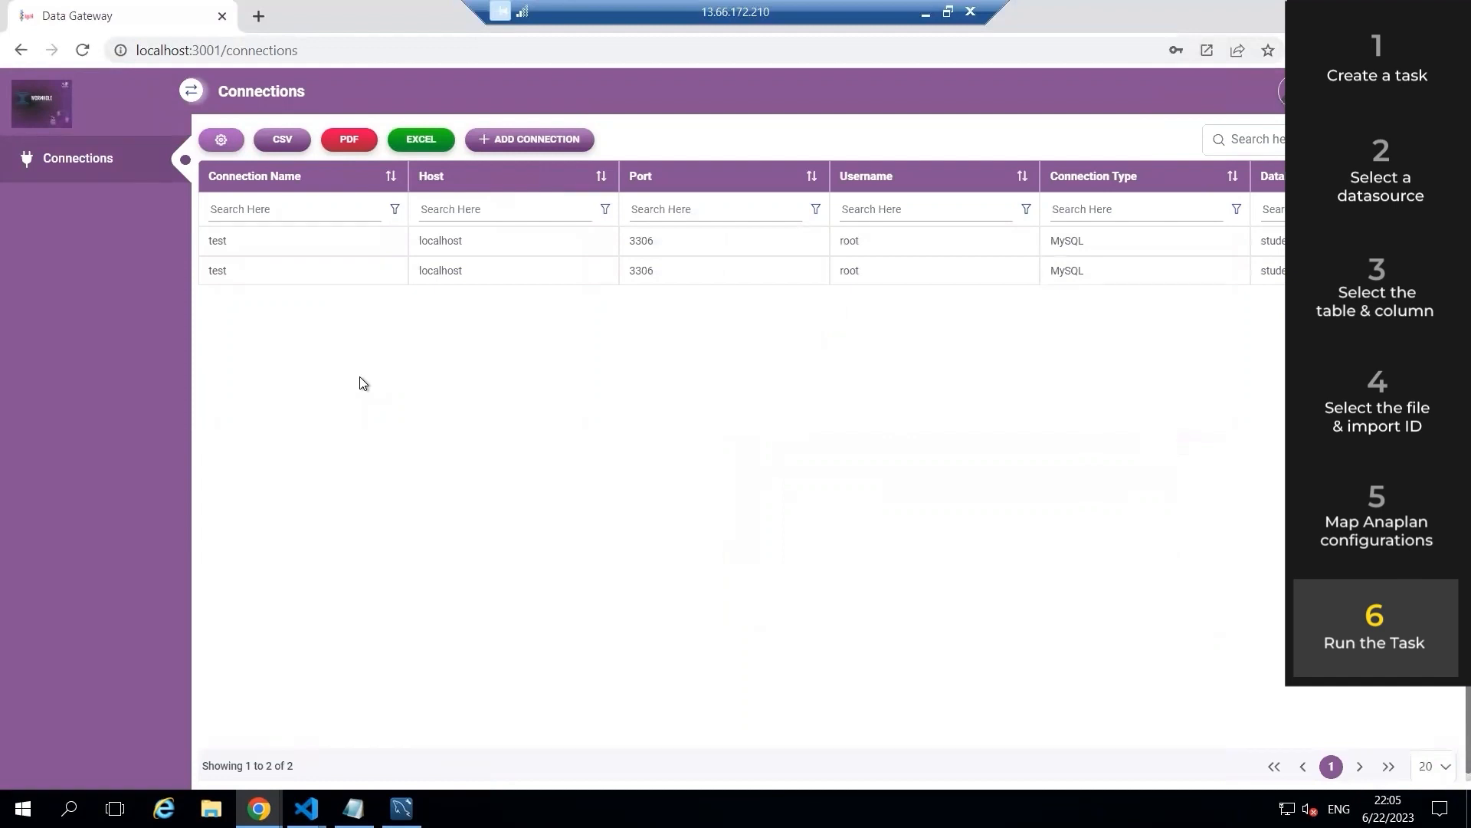
- Examine the Data Gateway's Add Connection form, close it without entries, and return to the task list in Wormhole
{"action": "left_click", "coordinate": [532, 145]}
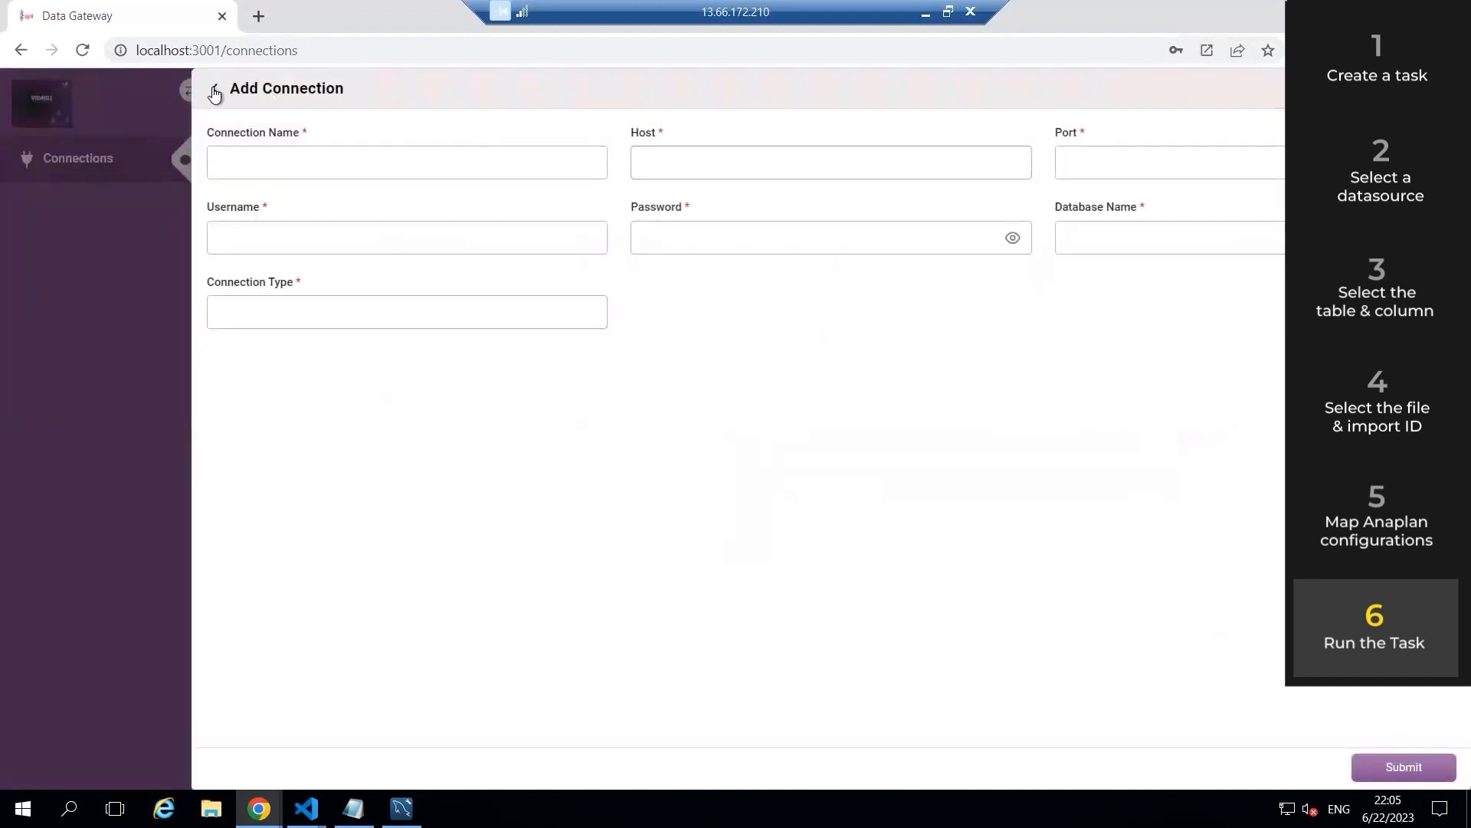
{"action": "left_click", "coordinate": [352, 88]}
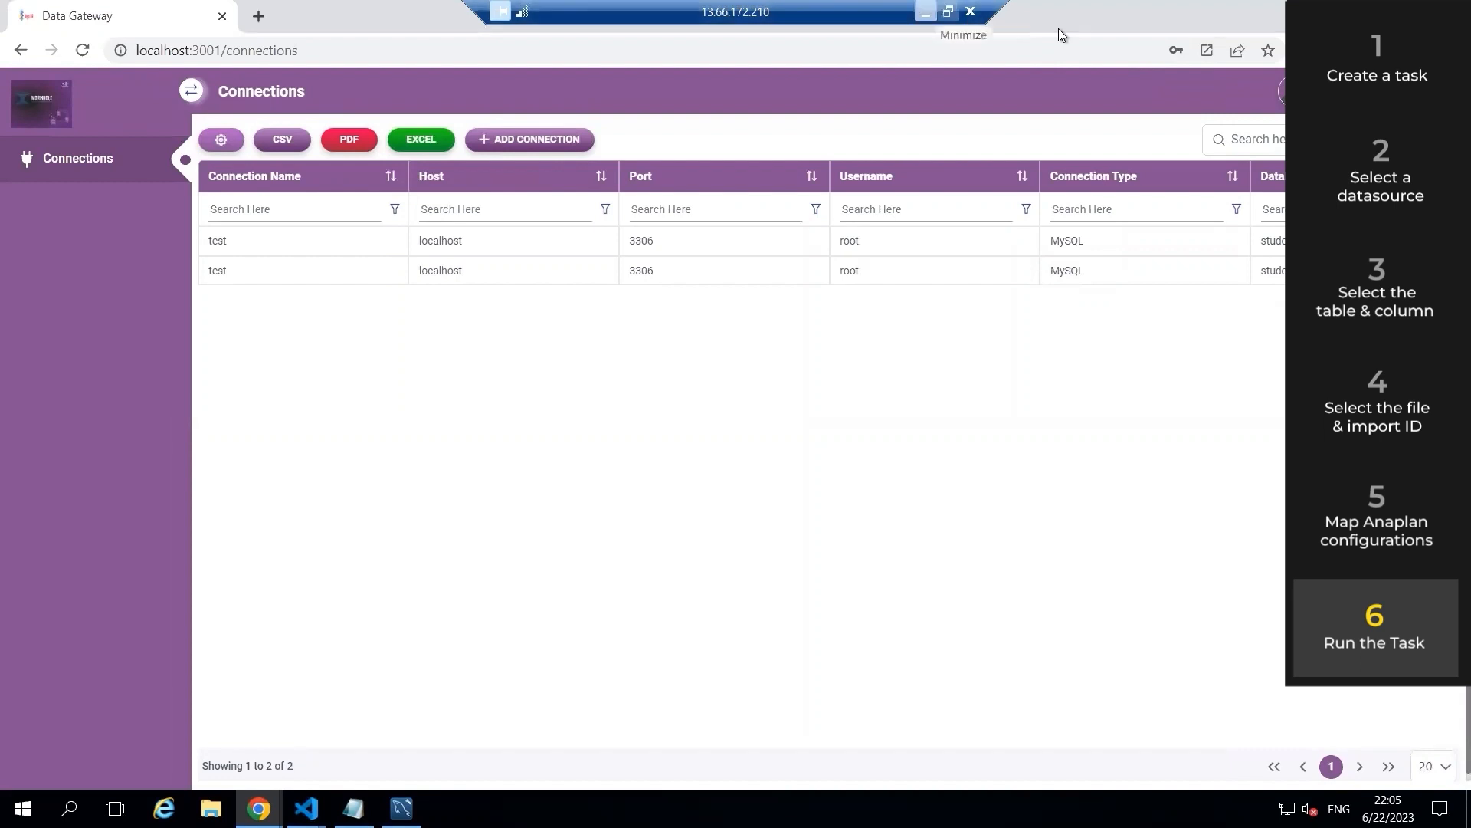
{"action": "left_click", "coordinate": [926, 13]}
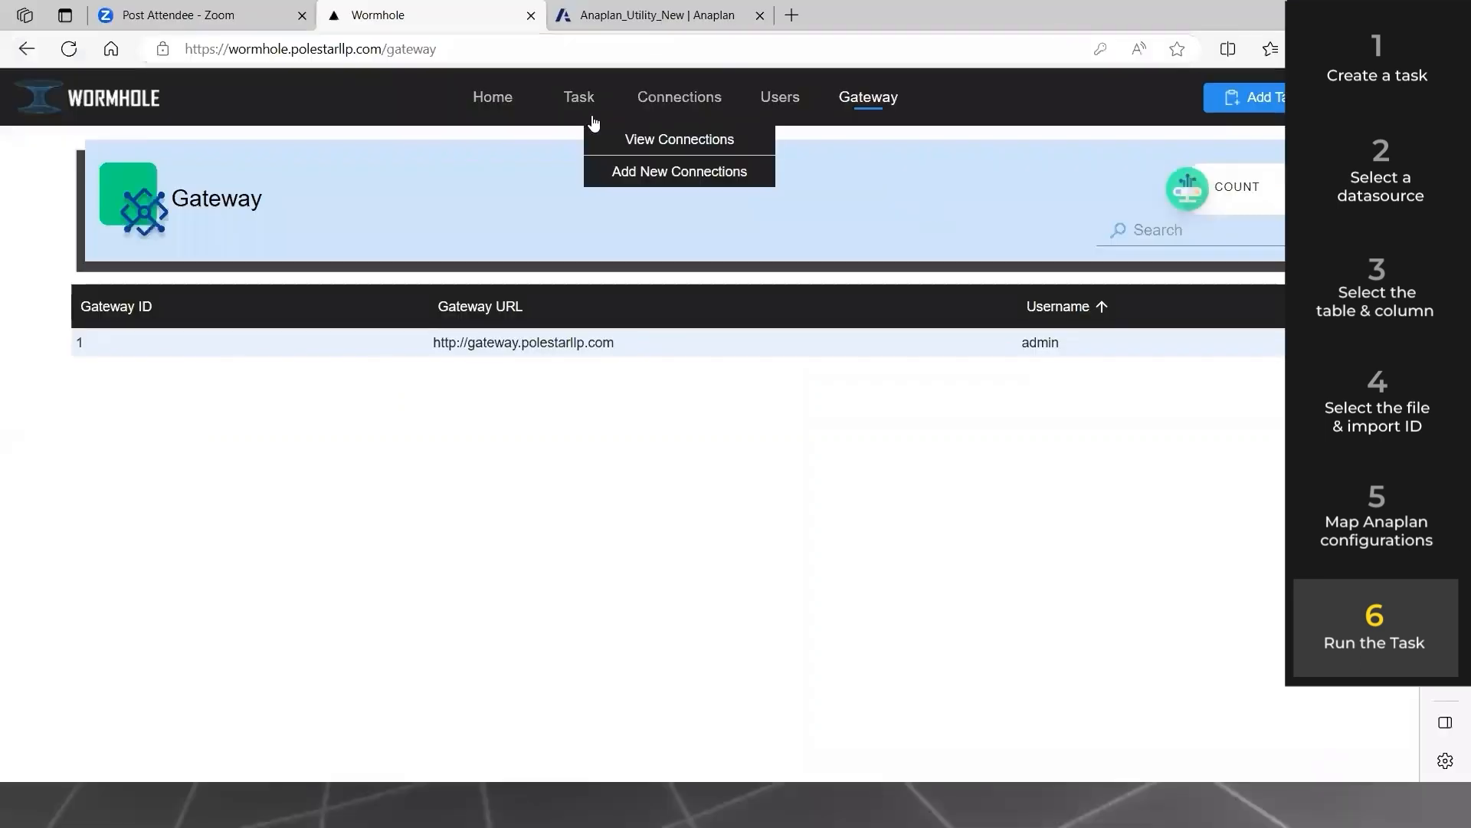
{"action": "left_click", "coordinate": [587, 141]}
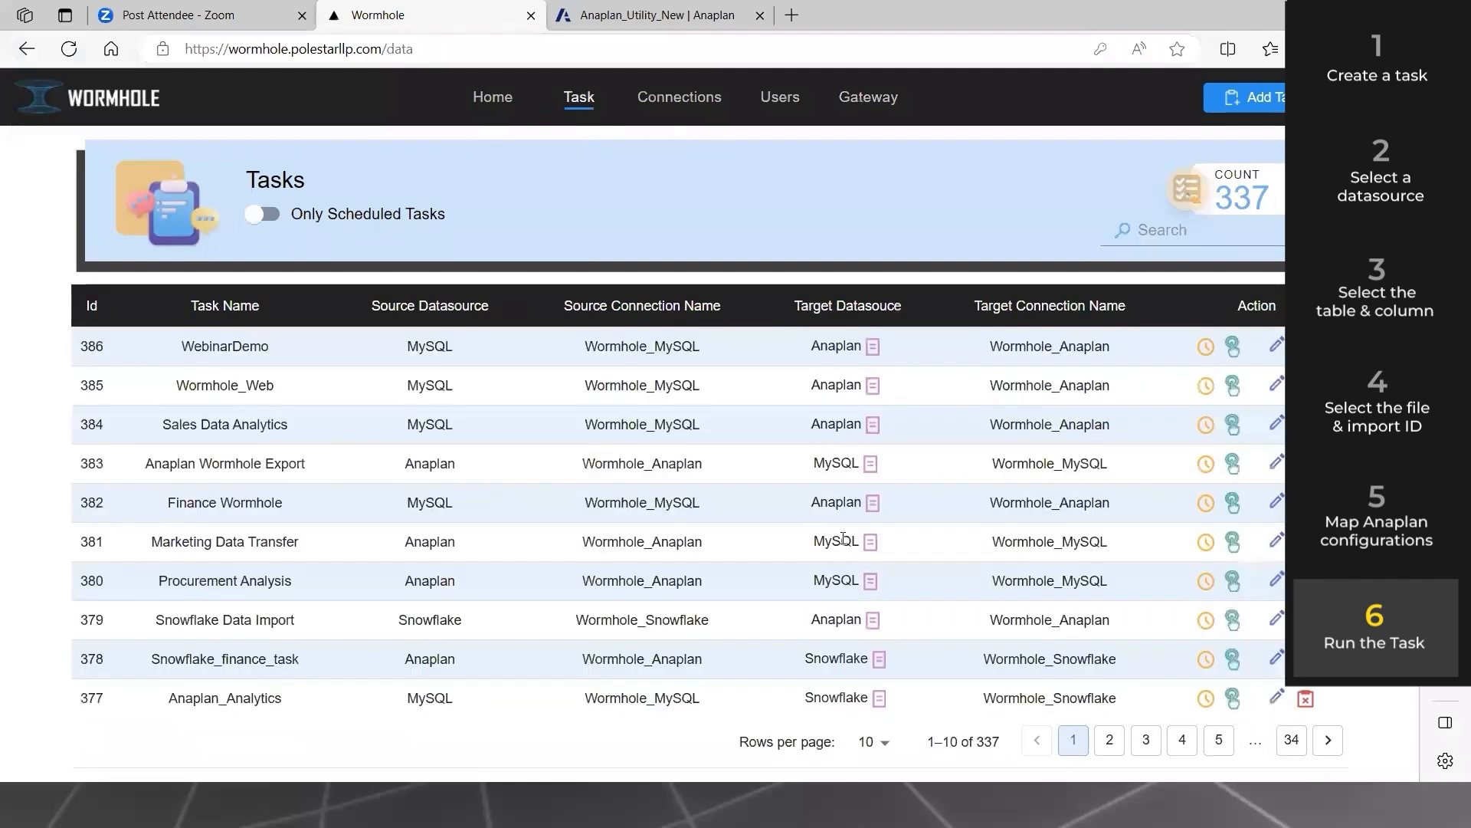
- Switch to Outlook, open the unread Task Notification Report email and examine its job status and failed records
{"action": "key", "text": "alt+Tab"}
{"action": "key", "text": "alt+Tab"}
{"action": "key", "text": "alt+Tab"}
{"action": "key", "text": "alt+Tab"}
{"action": "key", "text": "alt+Tab"}
{"action": "key", "text": "alt+Tab"}
{"action": "key", "text": "alt+Tab"}
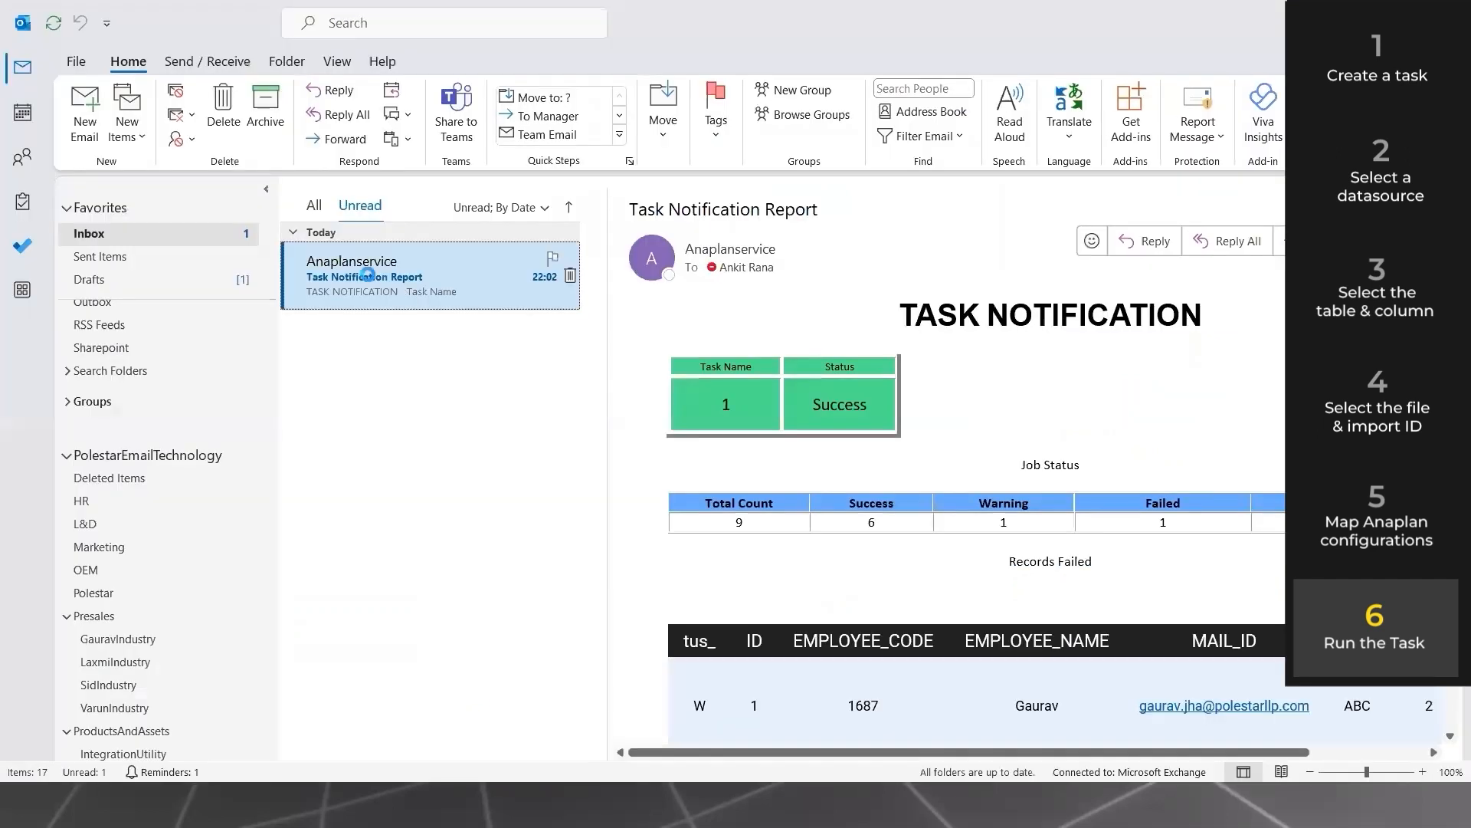
{"action": "double_click", "coordinate": [368, 274]}
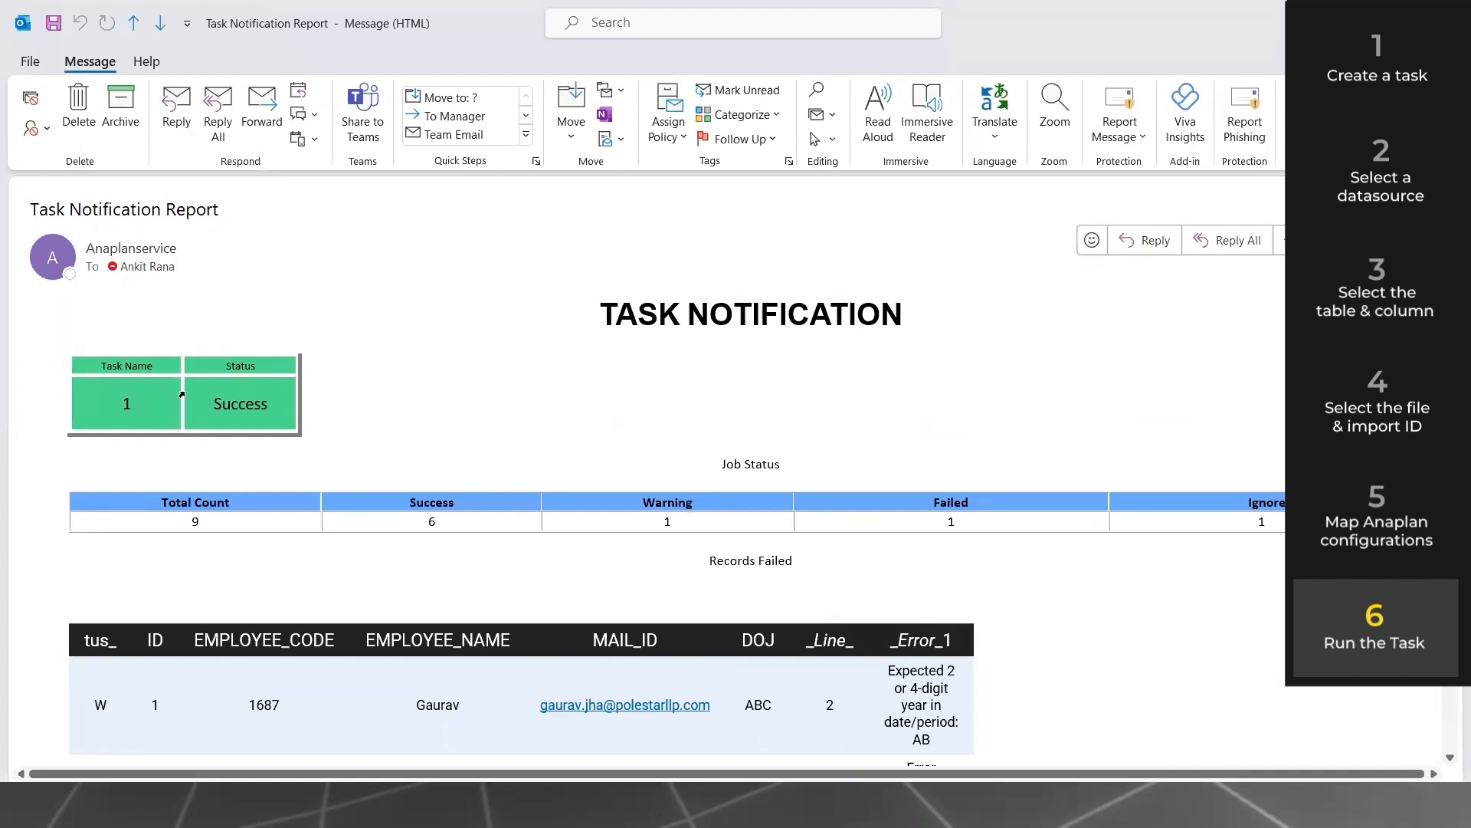
{"action": "scroll", "coordinate": [258, 410], "scroll_direction": "down", "scroll_amount": 1}
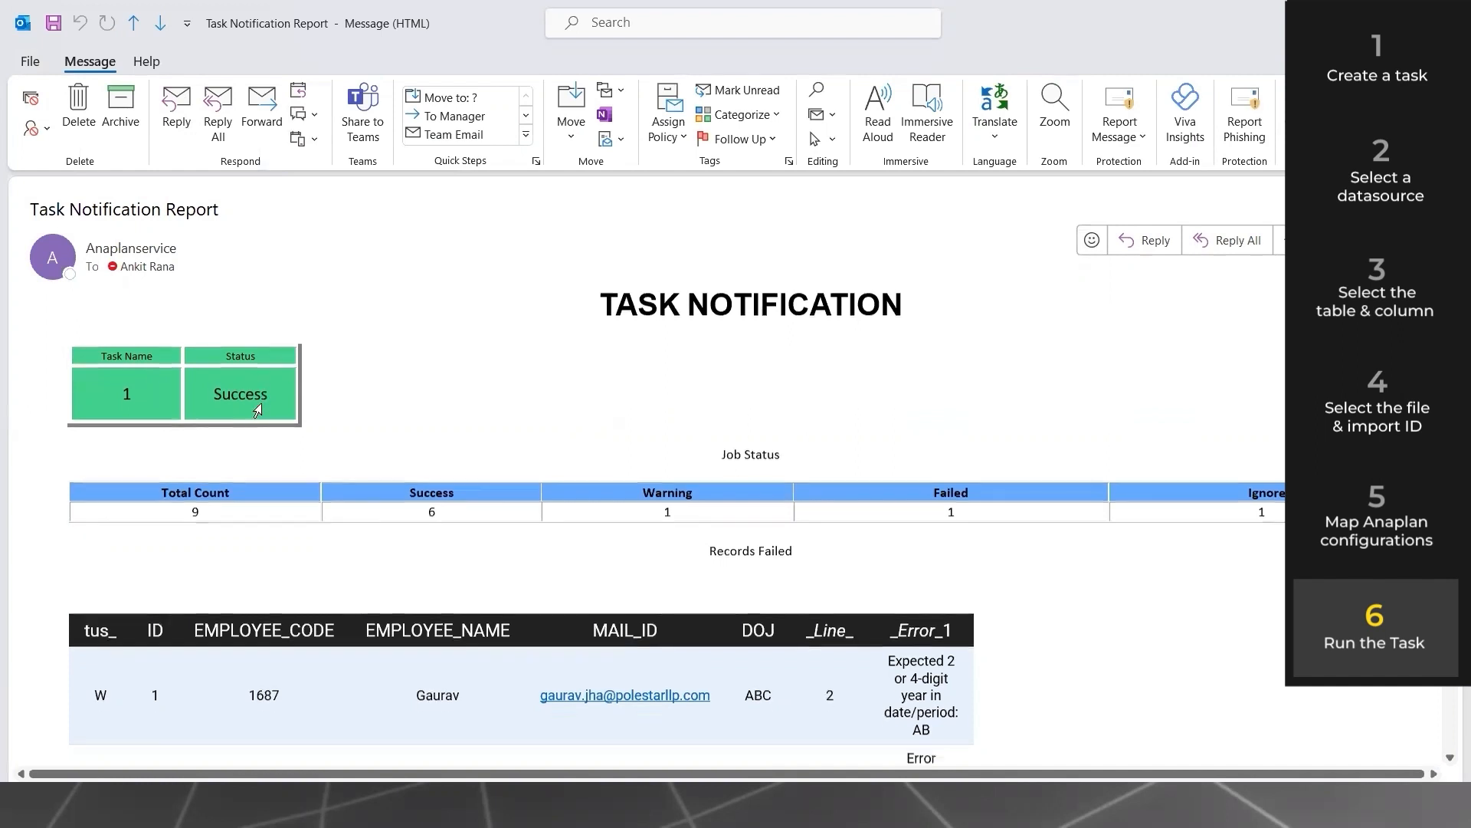
{"action": "scroll", "coordinate": [258, 410], "scroll_direction": "down", "scroll_amount": 3}
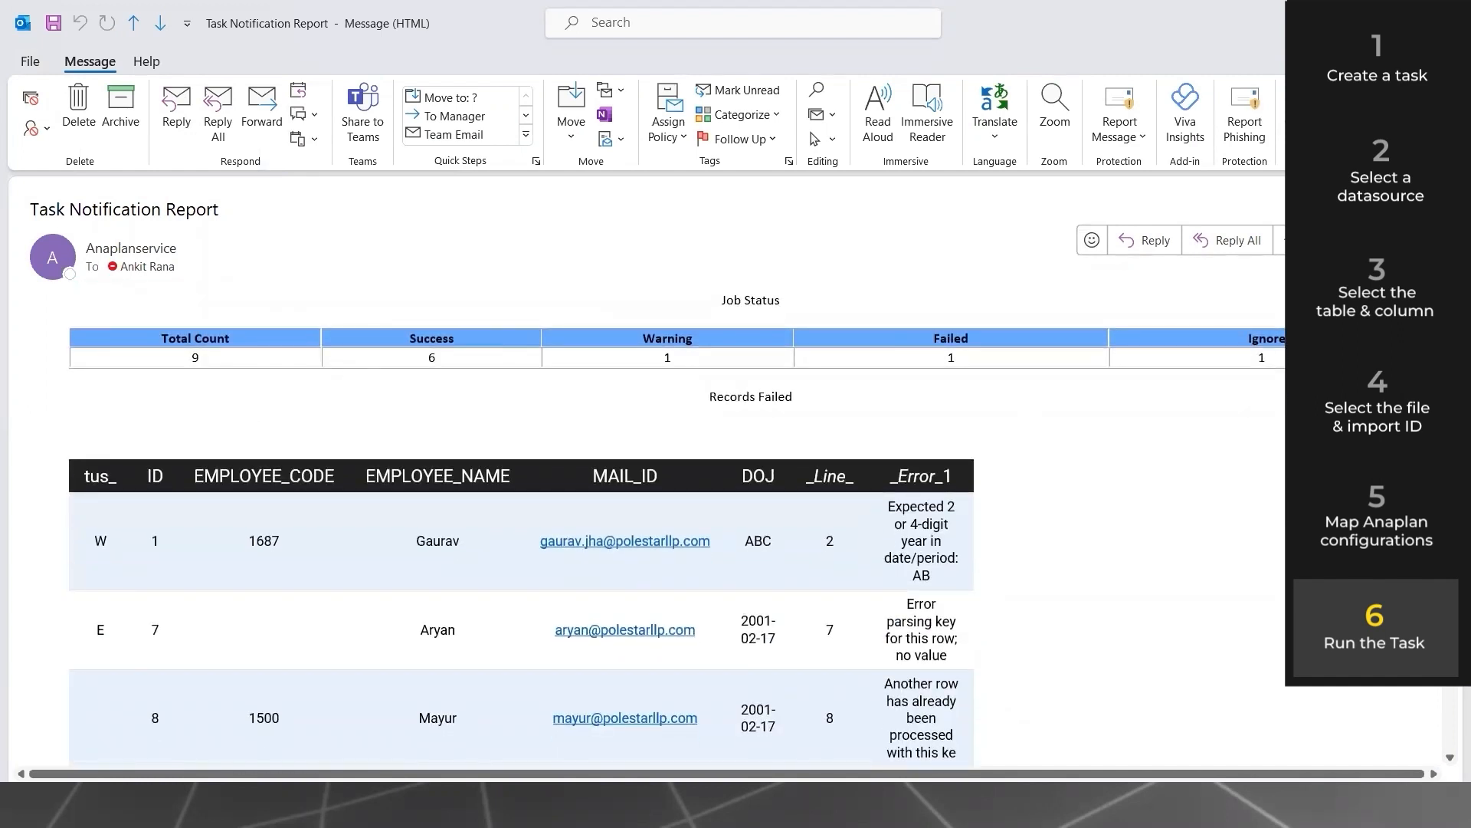
{"action": "scroll", "coordinate": [664, 498], "scroll_direction": "down", "scroll_amount": 3}
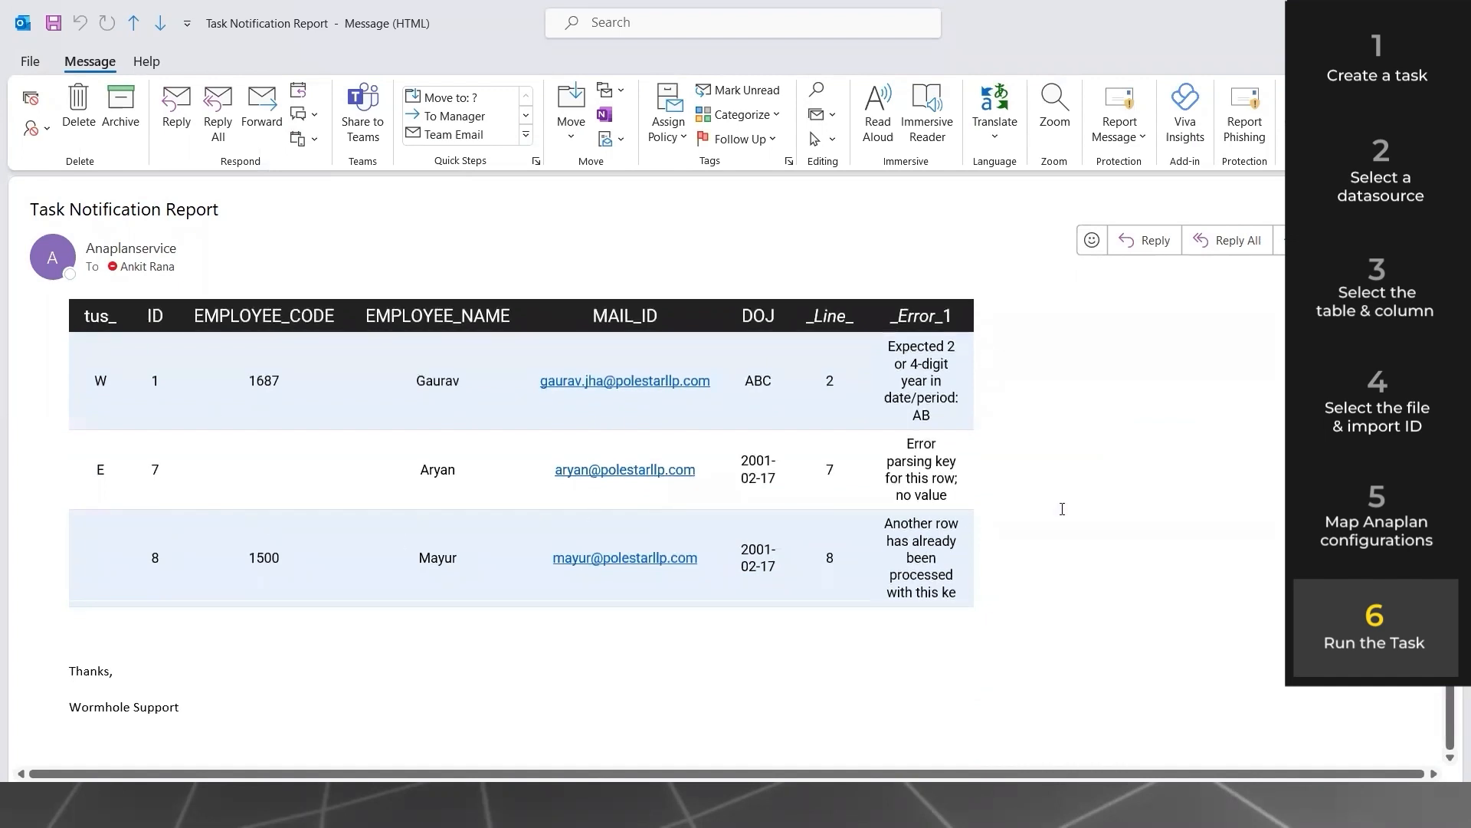
- Switch to the Polestar Anaplan Integration Utility slide show in PowerPoint
{"action": "key", "text": "alt+Tab"}
{"action": "key", "text": "alt+Tab"}
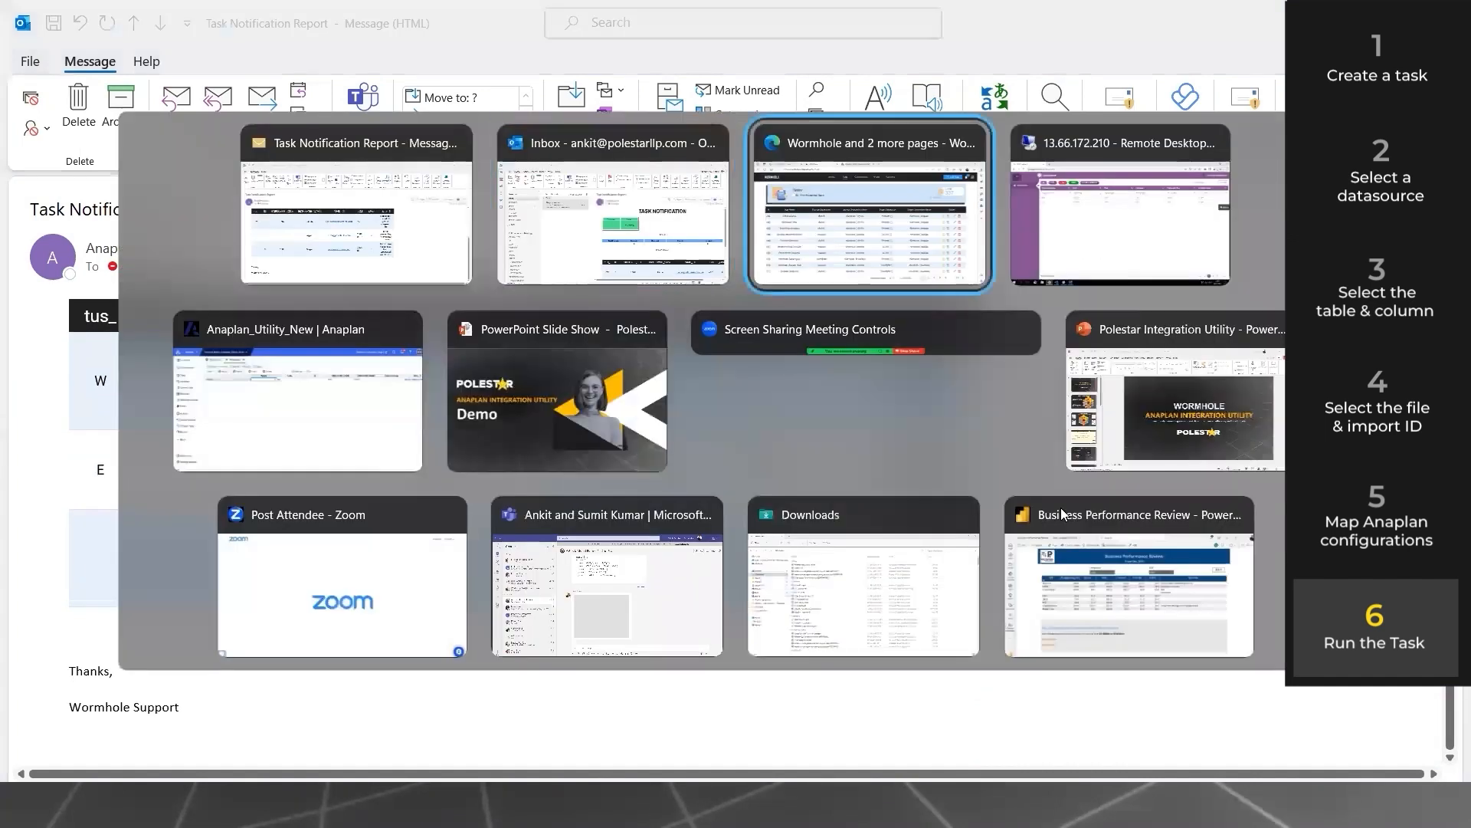
{"action": "key", "text": "alt+Tab"}
{"action": "key", "text": "alt+Tab"}
{"action": "key", "text": "alt+Tab"}
{"action": "key", "text": "alt+Tab"}
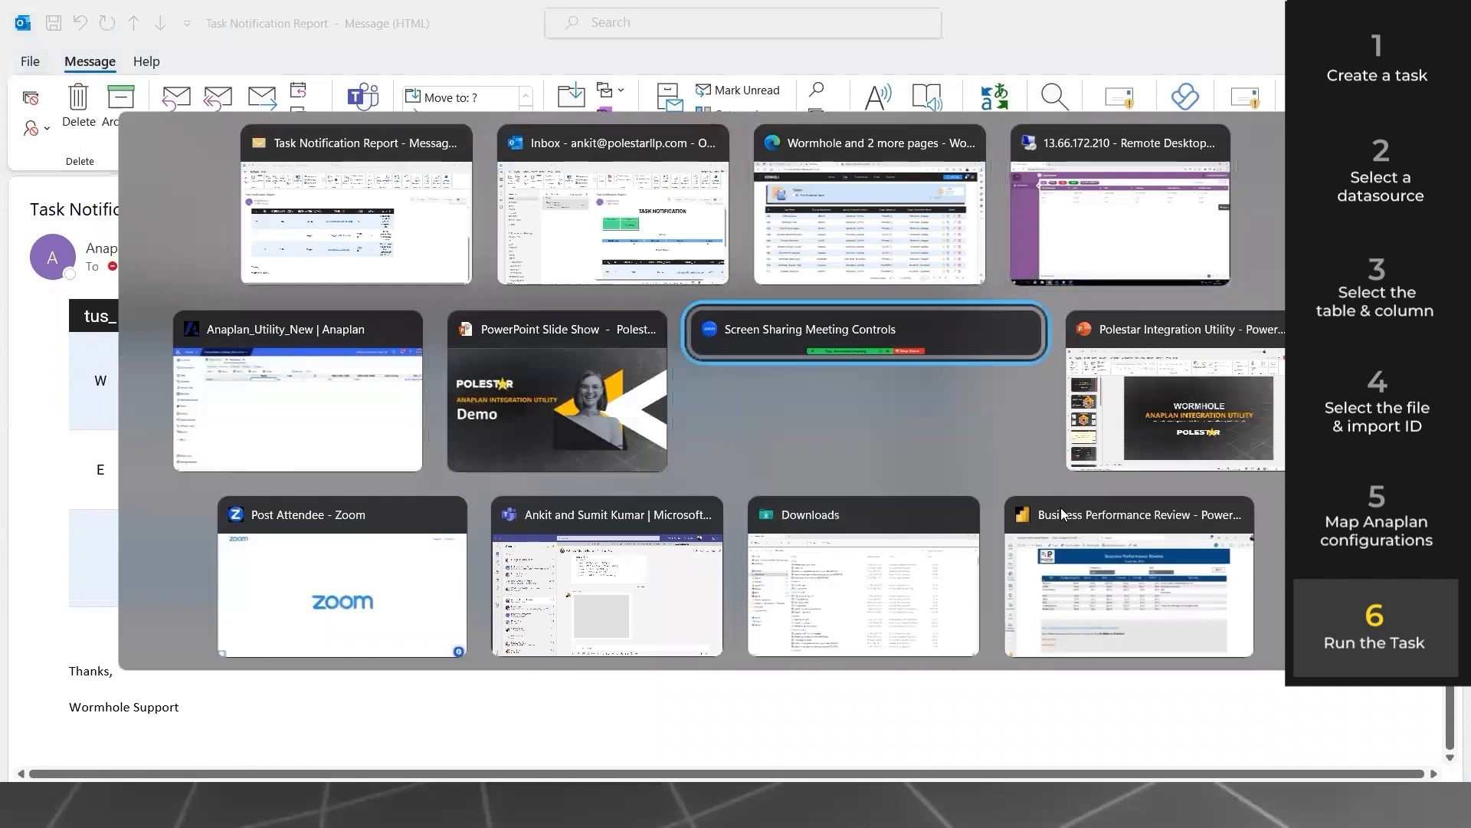
{"action": "key", "text": "alt+shift+Tab"}
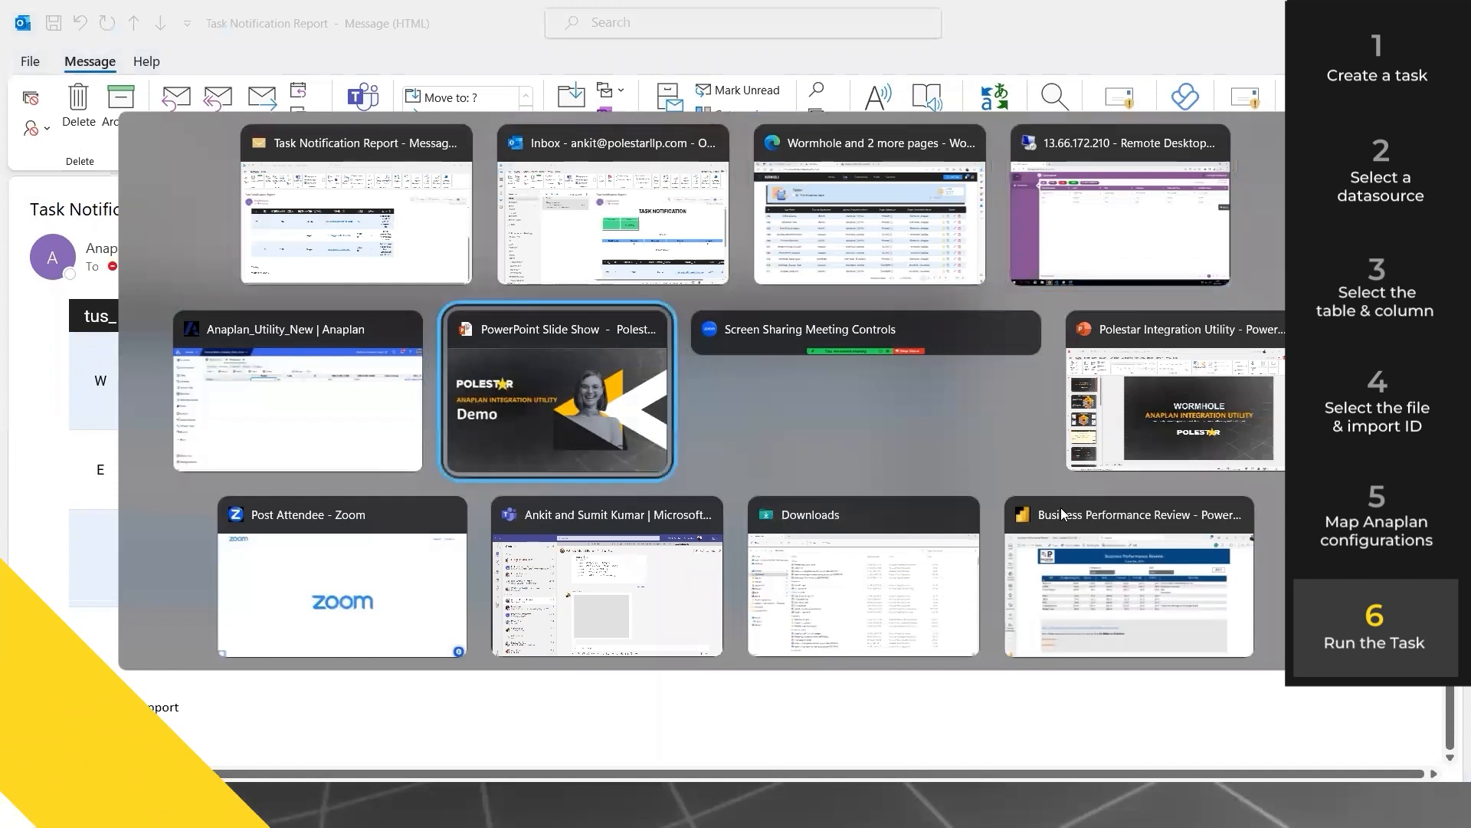